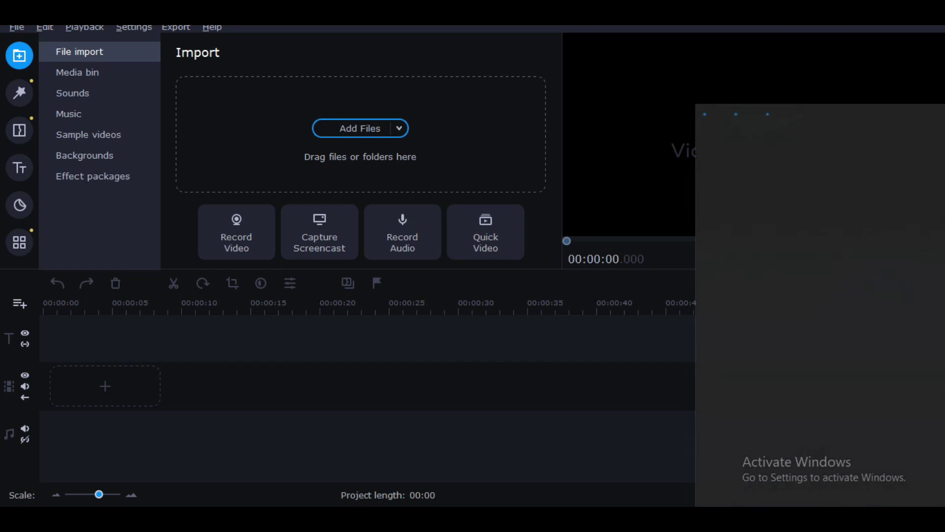
Try to download the Volcano sample video with Wi-Fi turned off, and turn Wi-Fi back on.
left_click(728, 480)
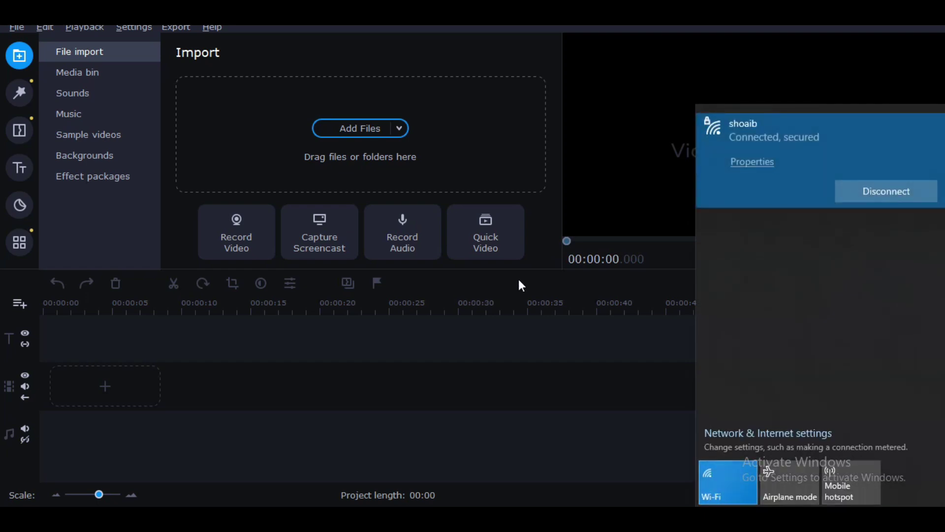
left_click(542, 284)
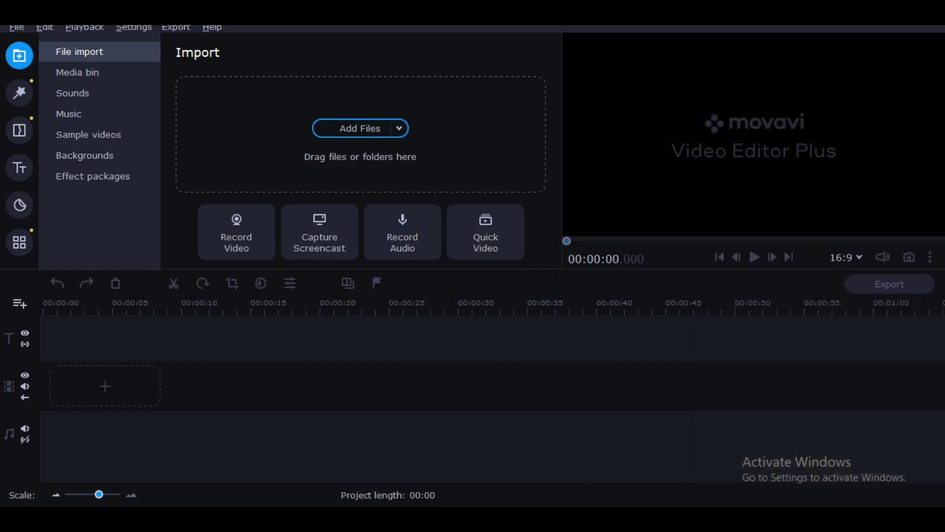
left_click(114, 132)
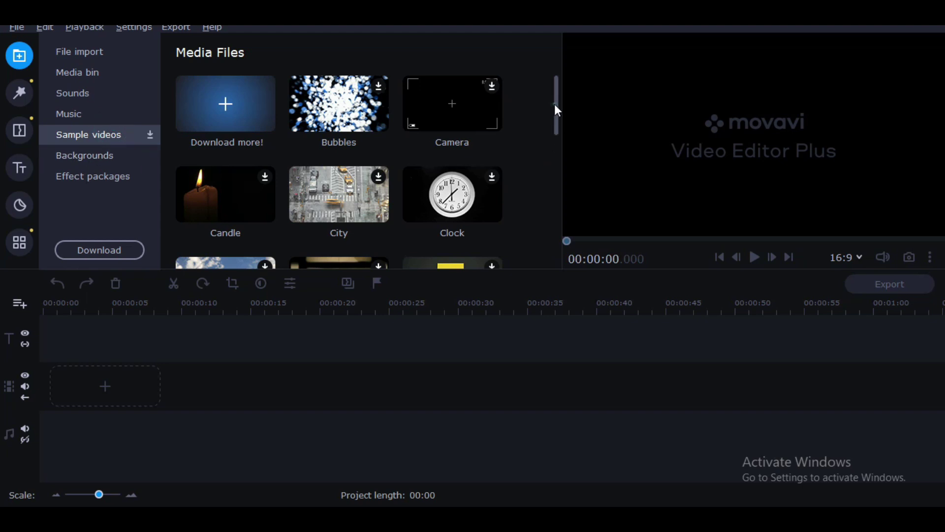
left_click_drag(555, 104, 539, 227)
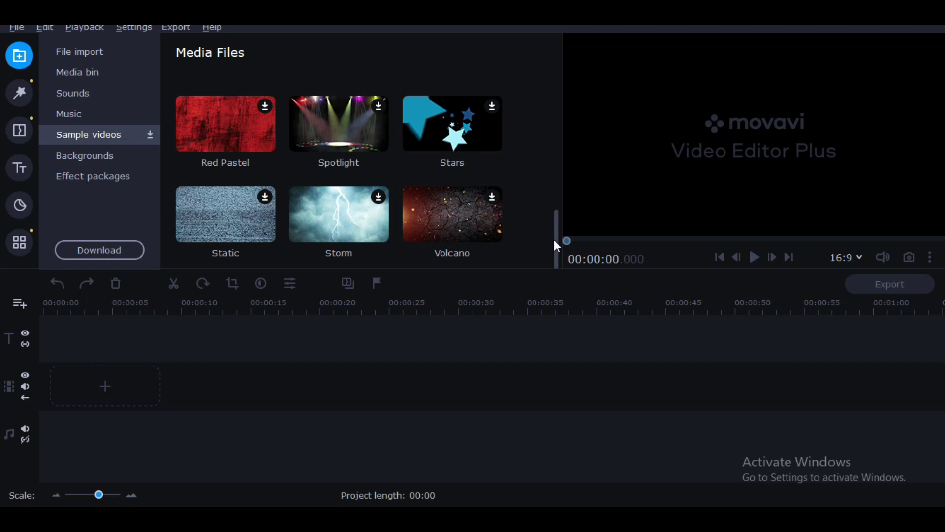
left_click(493, 201)
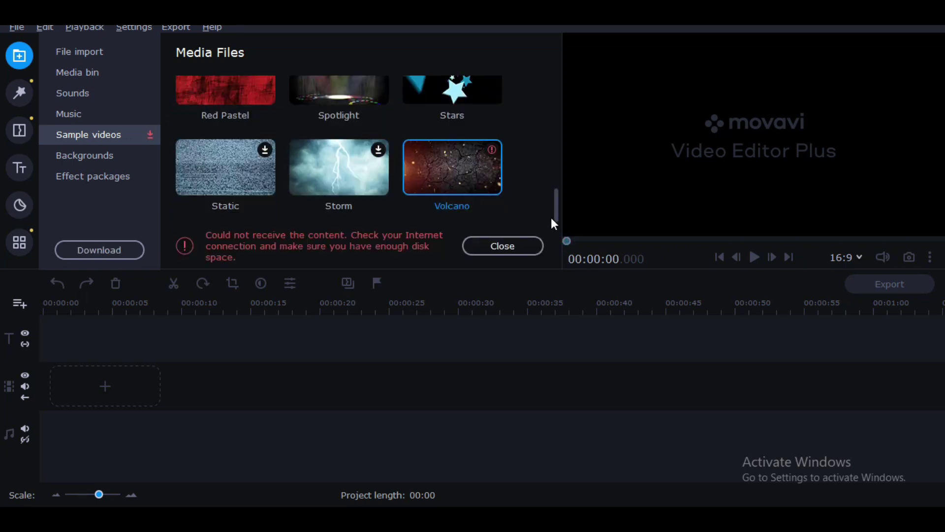
left_click(507, 244)
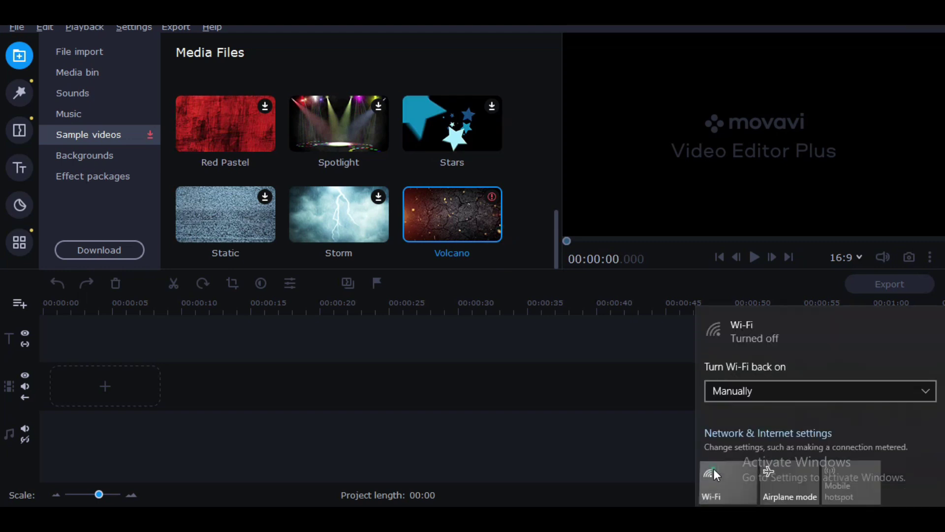
left_click(713, 469)
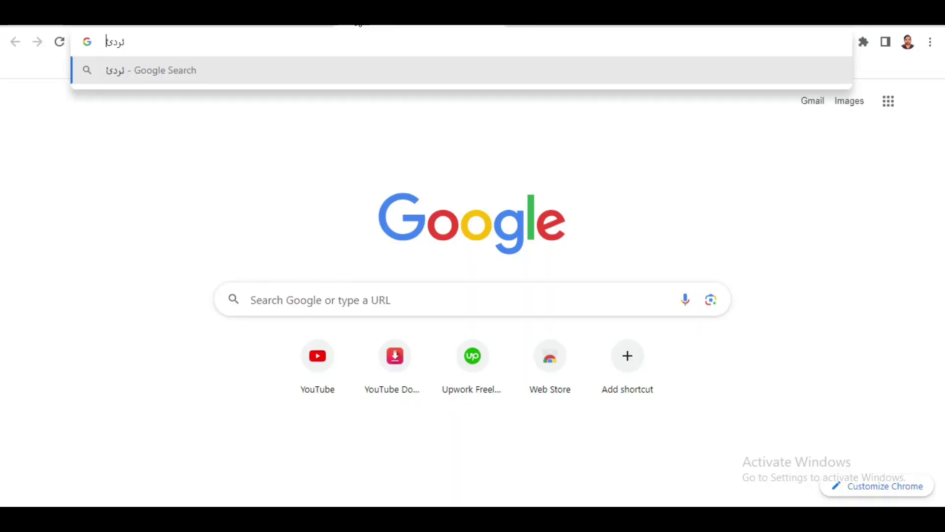
Clear the Urdu text from Chrome's address bar and set the keyboard language to English (United States).
key("BackSpace")
key("BackSpace")
key("BackSpace")
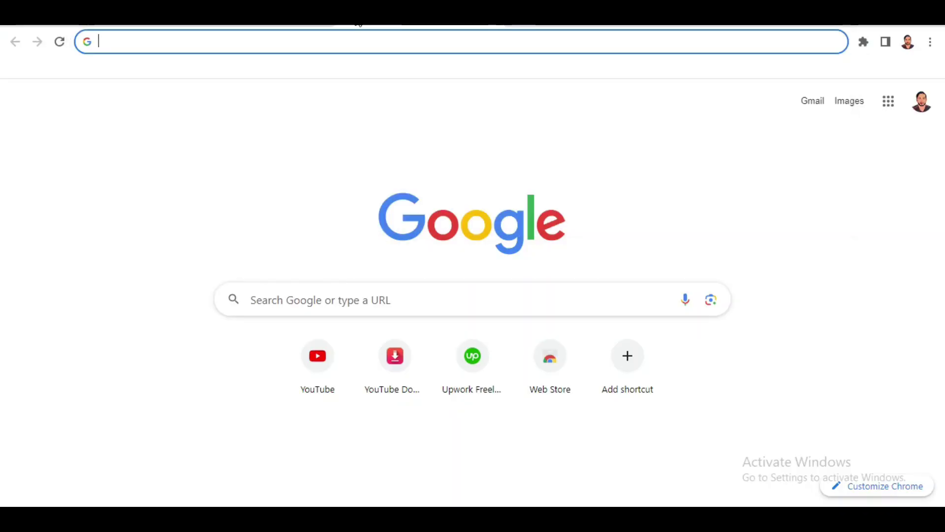
left_click(881, 519)
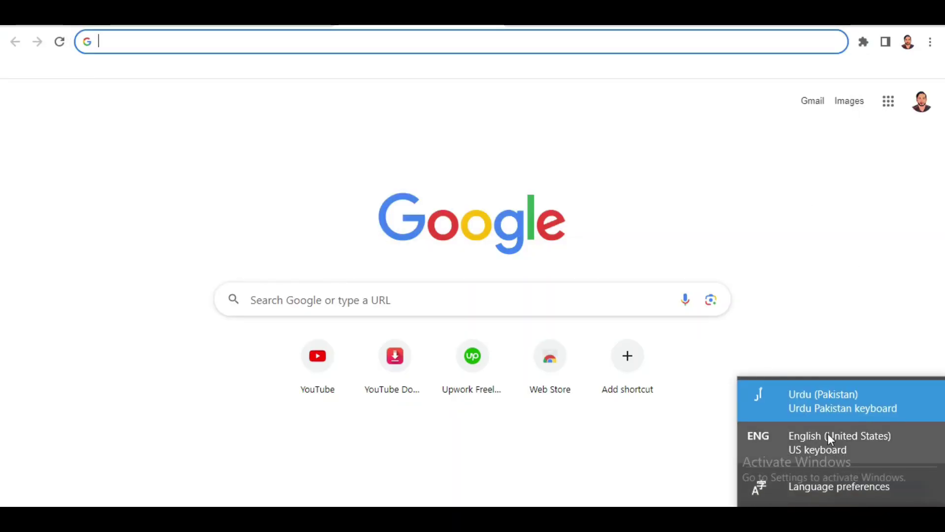
left_click(828, 433)
Search Google for "urdu pont stories".
type("urdu ")
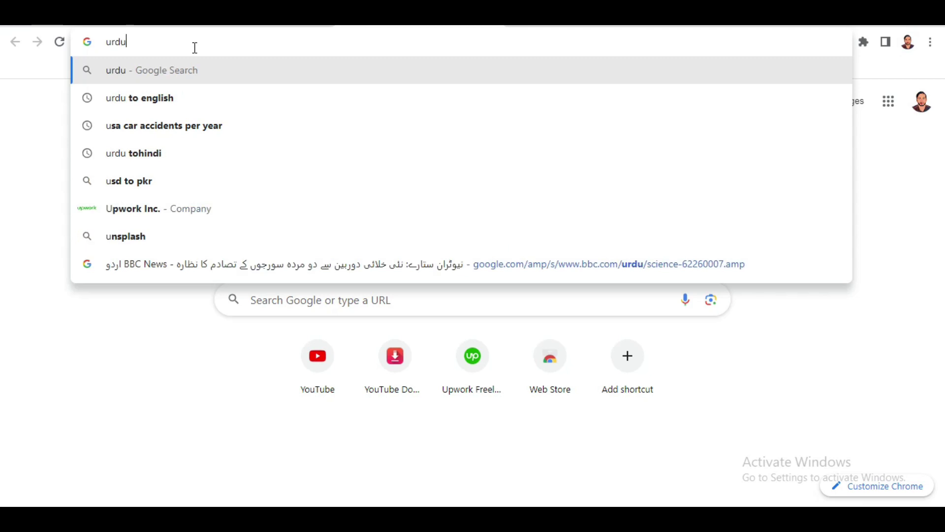
type("pont")
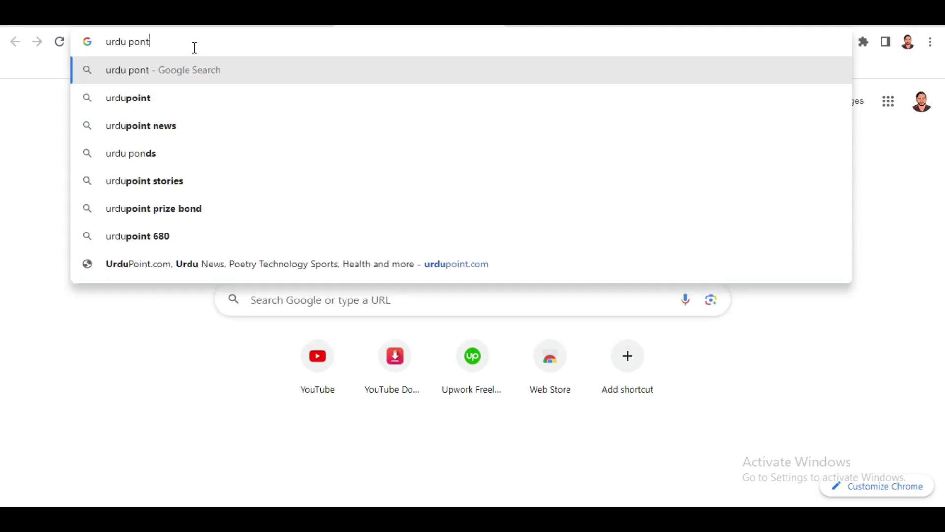
type(" stories")
key("Return")
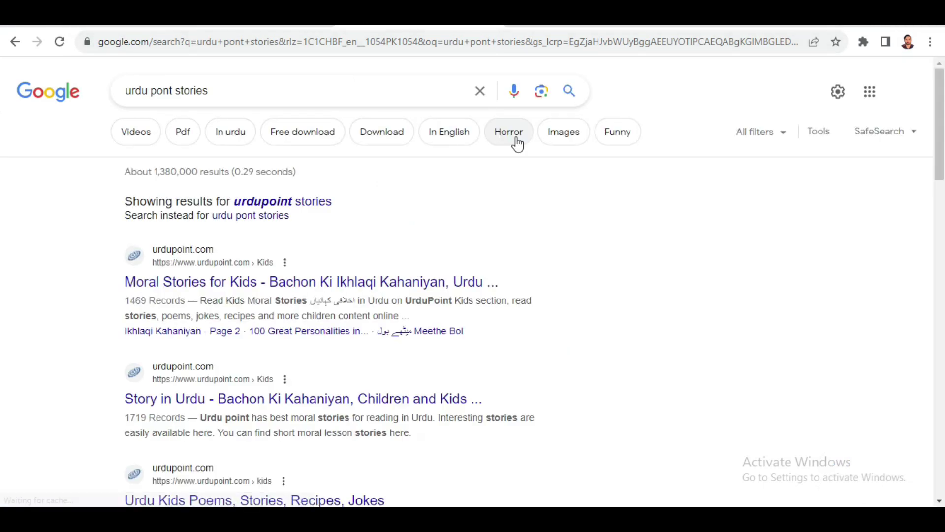
Open UrduPoint's "Moral Stories, Islamic Articles and Funny Stories - Kids" page from the search results.
scroll(358, 235, "down", 1)
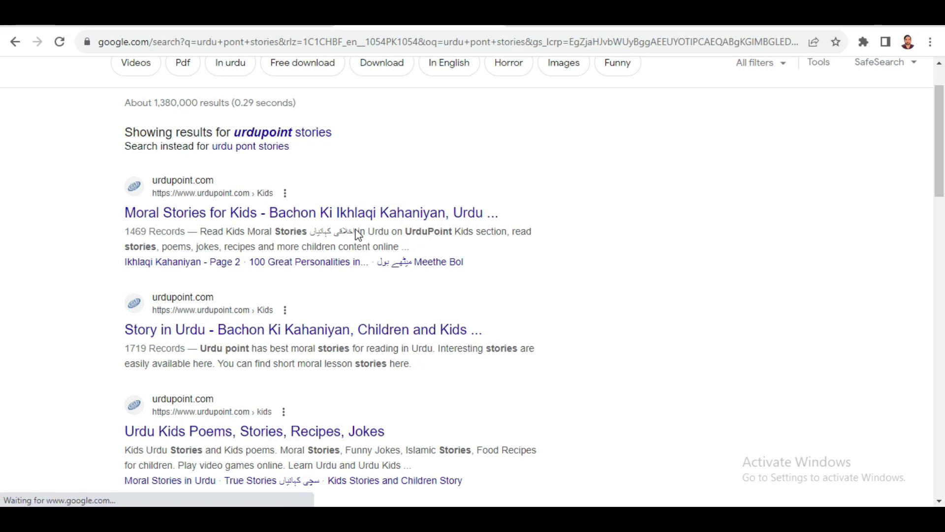
scroll(358, 235, "down", 3)
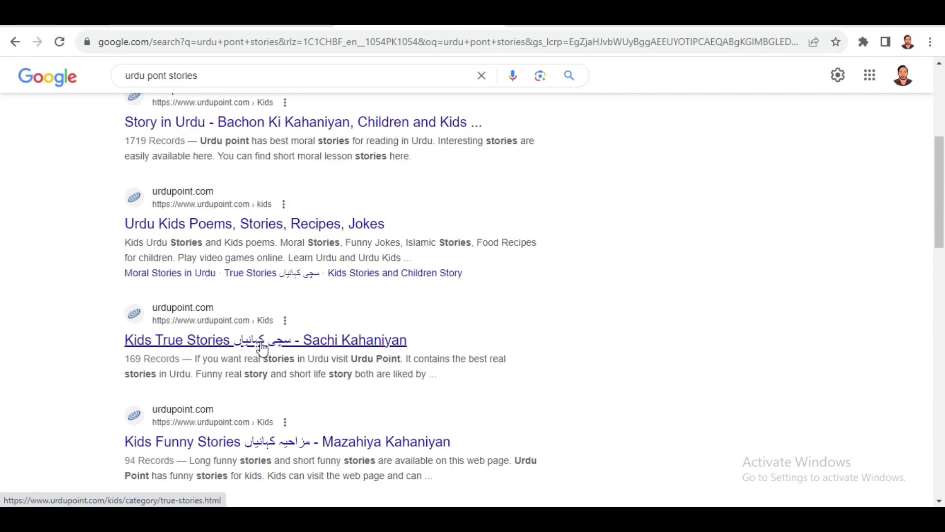
scroll(262, 359, "down", 3)
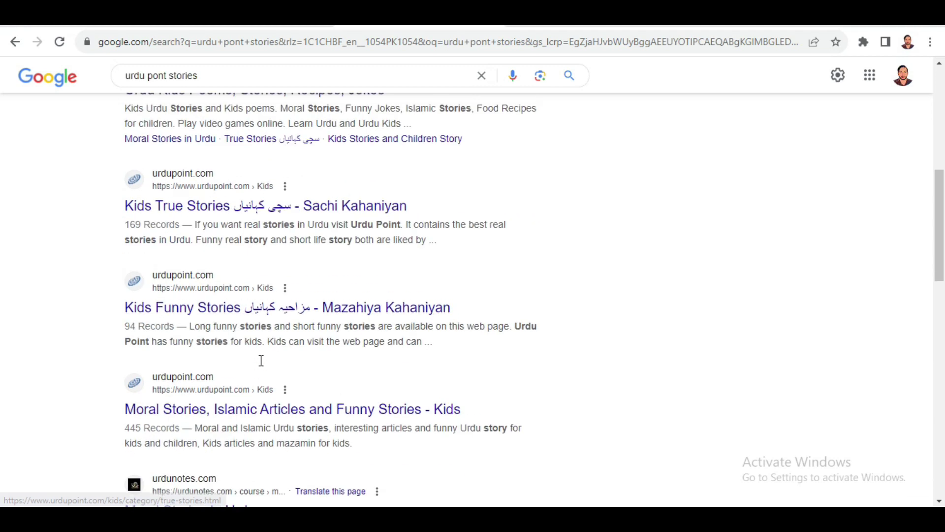
left_click(261, 365)
Open the "Choroon Ka Ustad" article, illustrated by a masked thief, from the UrduPoint kids articles.
scroll(603, 332, "down", 5)
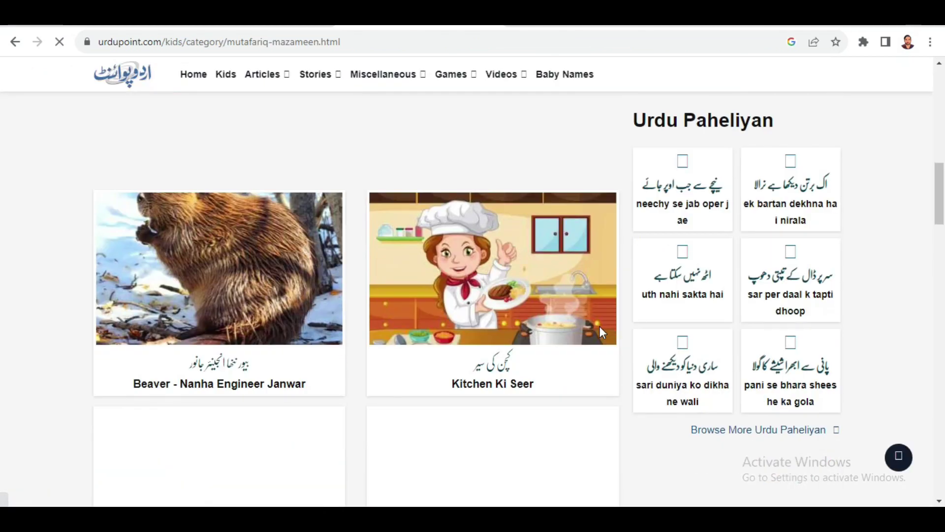
scroll(602, 334, "down", 5)
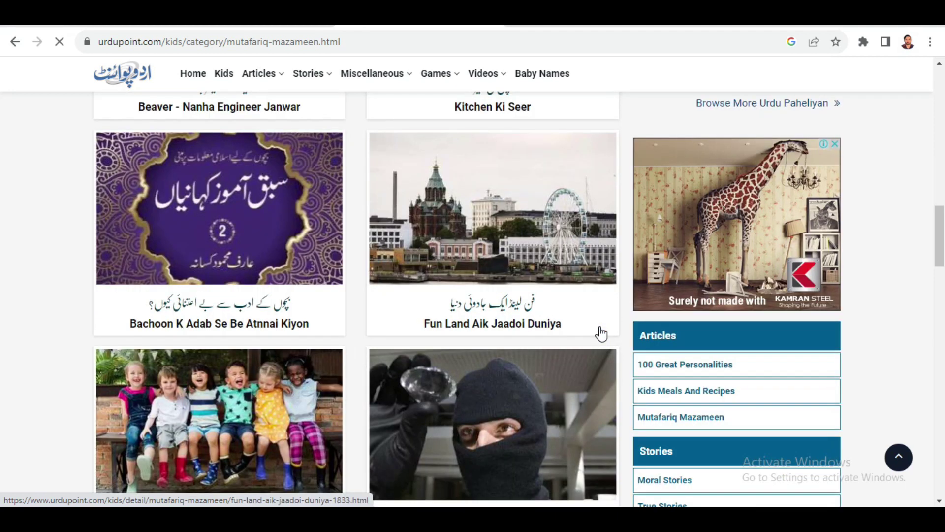
scroll(555, 317, "down", 5)
left_click(512, 252)
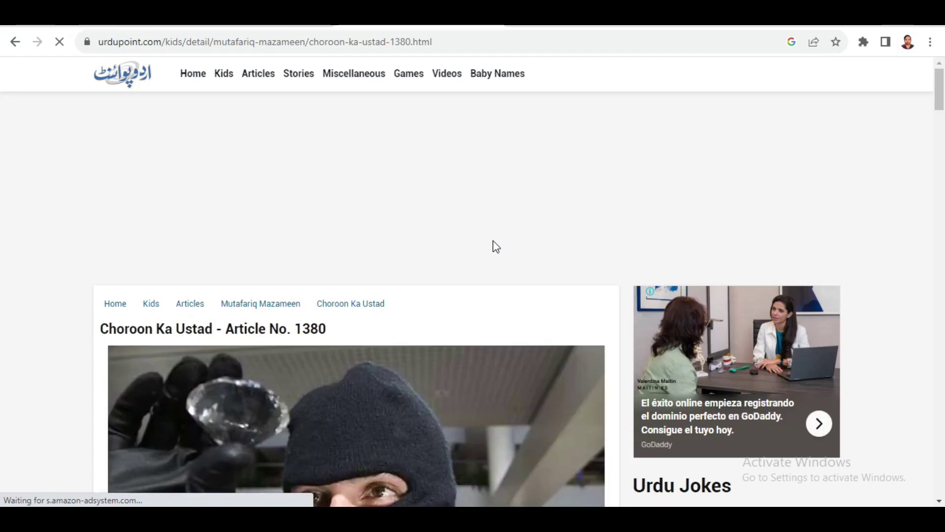
Copy the opening body paragraph of the Choroon Ka Ustad article, beside the advertisement.
scroll(493, 240, "down", 4)
scroll(492, 240, "down", 4)
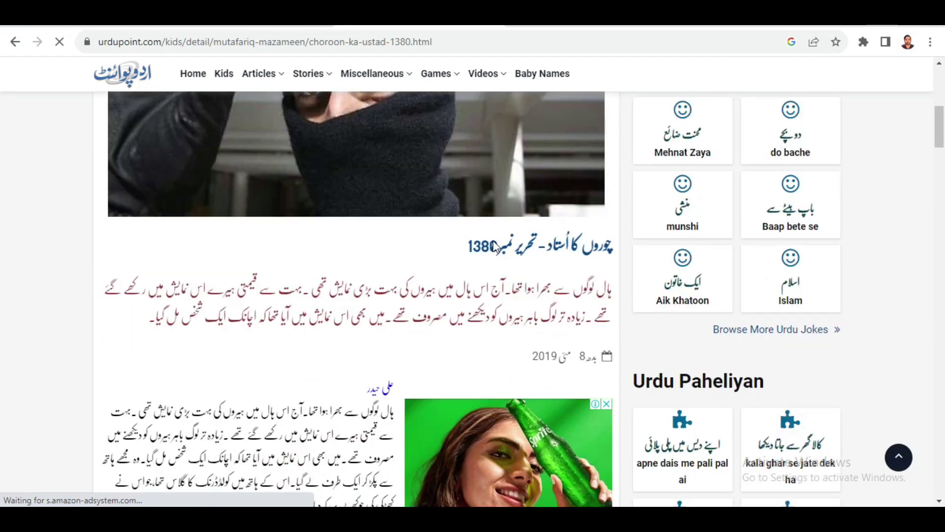
scroll(494, 244, "down", 5)
left_click_drag(393, 132, 296, 236)
right_click(337, 141)
left_click(374, 152)
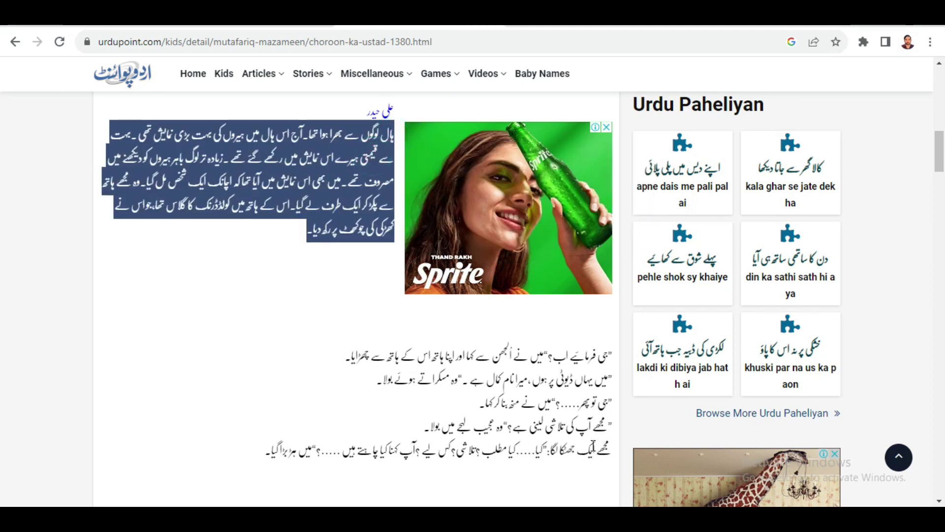
Switch to Movavi Video Editor Plus and delete the white background clip from the video track.
left_click(692, 506)
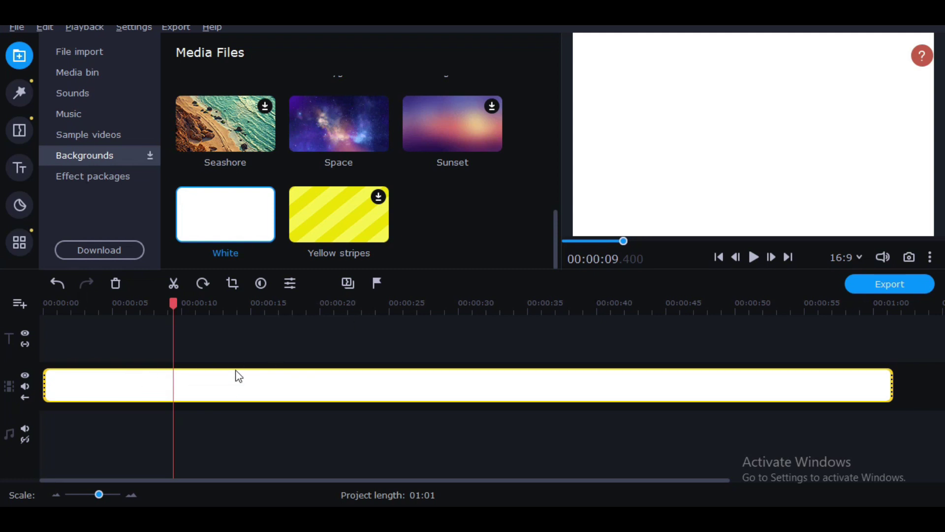
left_click(555, 232)
left_click_drag(556, 242, 560, 217)
right_click(427, 378)
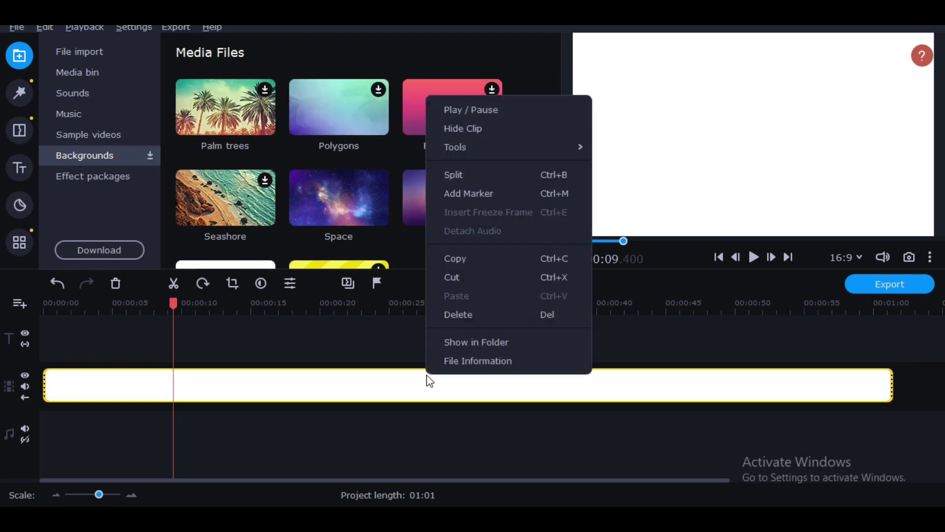
left_click(457, 316)
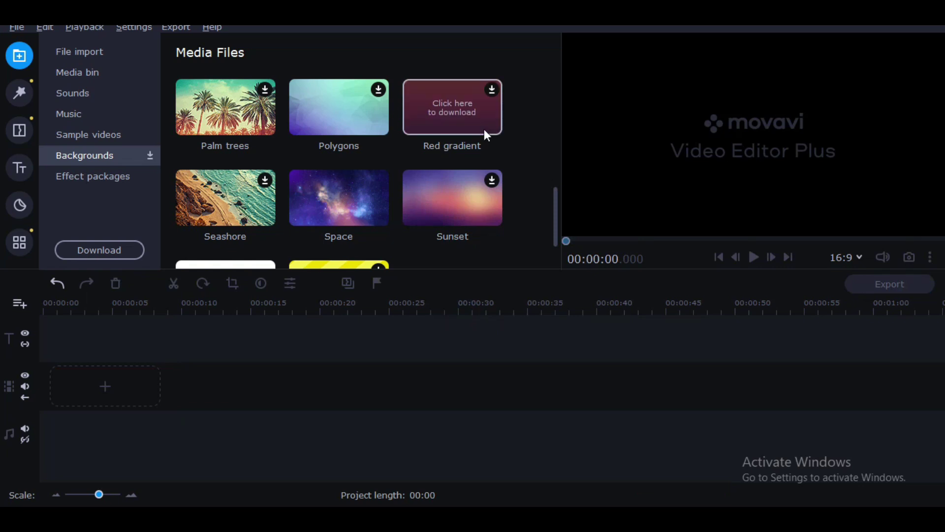
Add the Black background to the start of the video track and extend it to about 52 seconds.
left_click_drag(559, 213, 570, 116)
left_click_drag(350, 101, 40, 363)
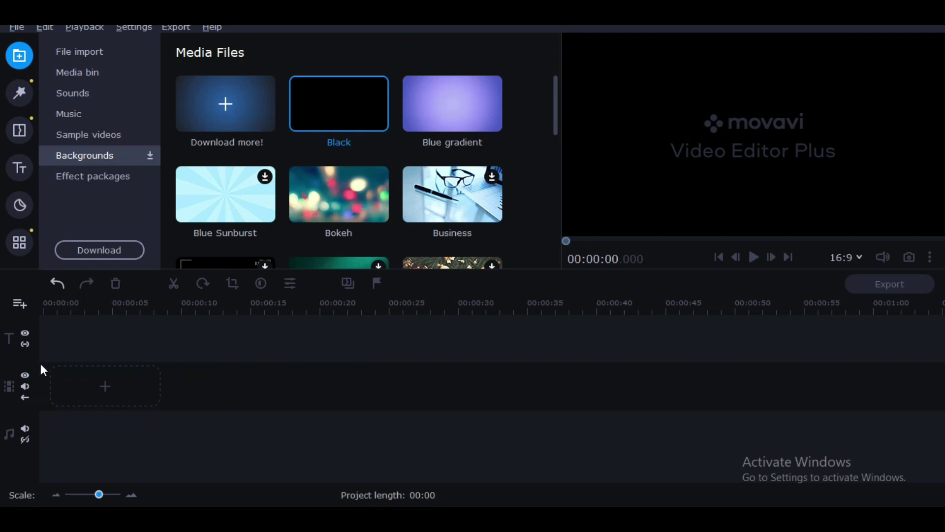
left_click_drag(97, 383, 772, 383)
Add the basic Scroll ↑ title at the start of the title track and stretch it along the black background clip.
left_click(329, 311)
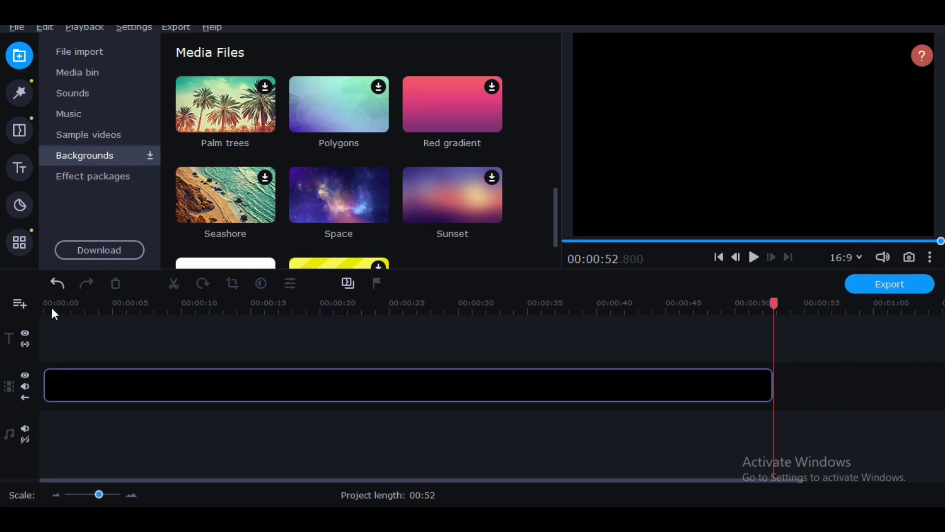
left_click(52, 309)
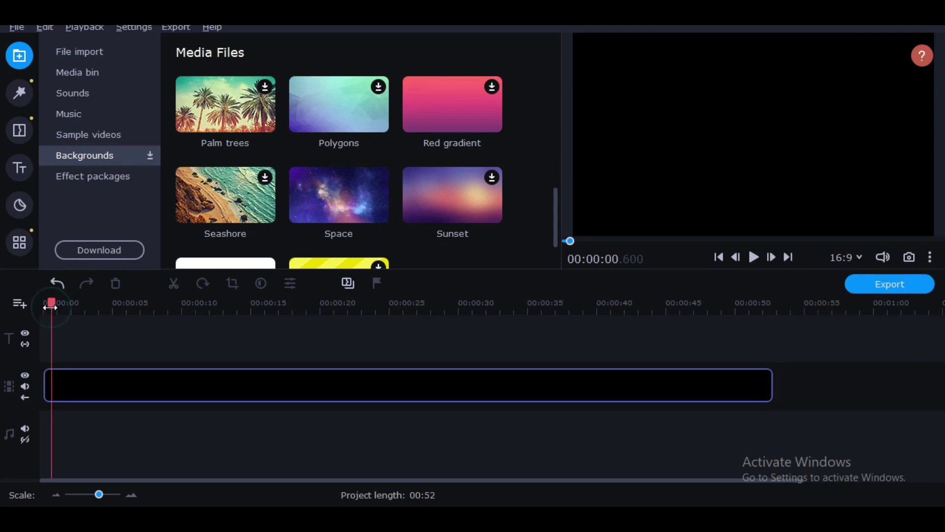
left_click(8, 171)
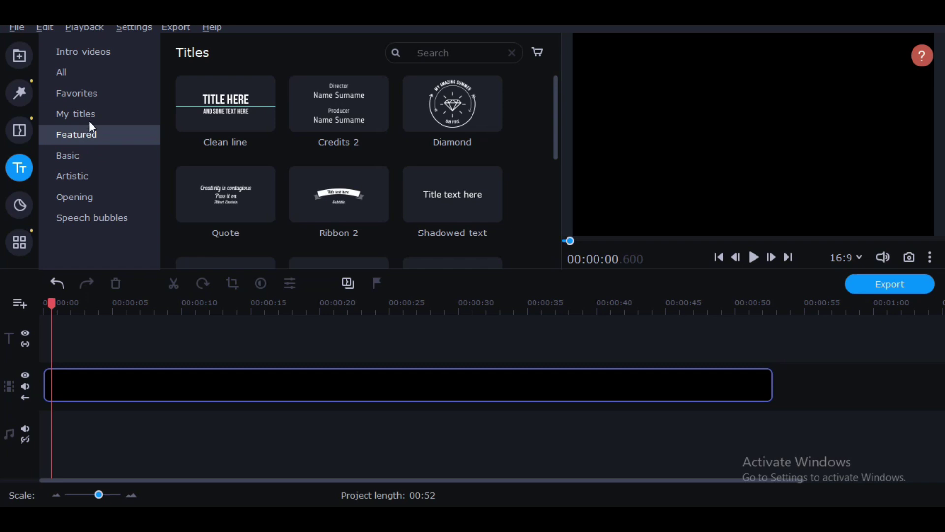
left_click(85, 155)
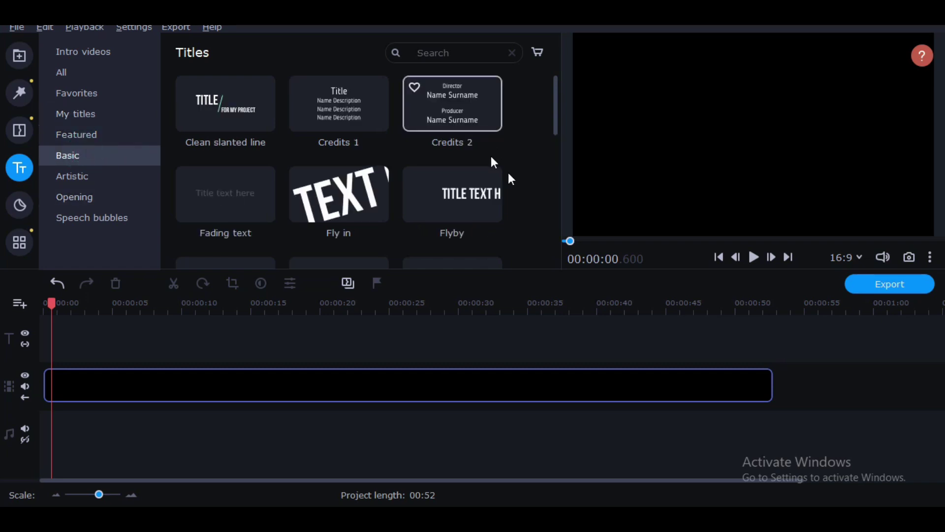
left_click_drag(558, 112, 559, 158)
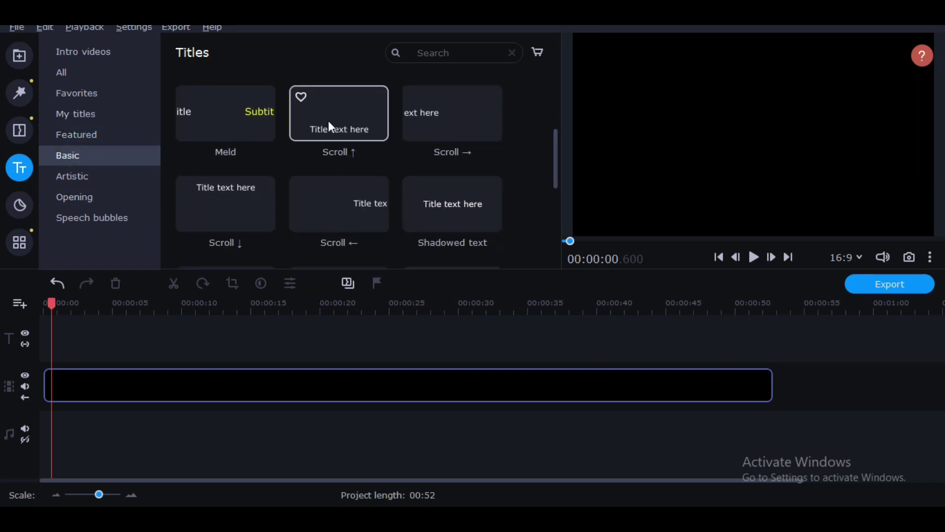
left_click_drag(351, 125, 35, 316)
left_click_drag(126, 342, 763, 341)
Replace the "Title text here" placeholder in the title clip with the copied Urdu paragraph.
left_click(307, 306)
left_click(366, 305)
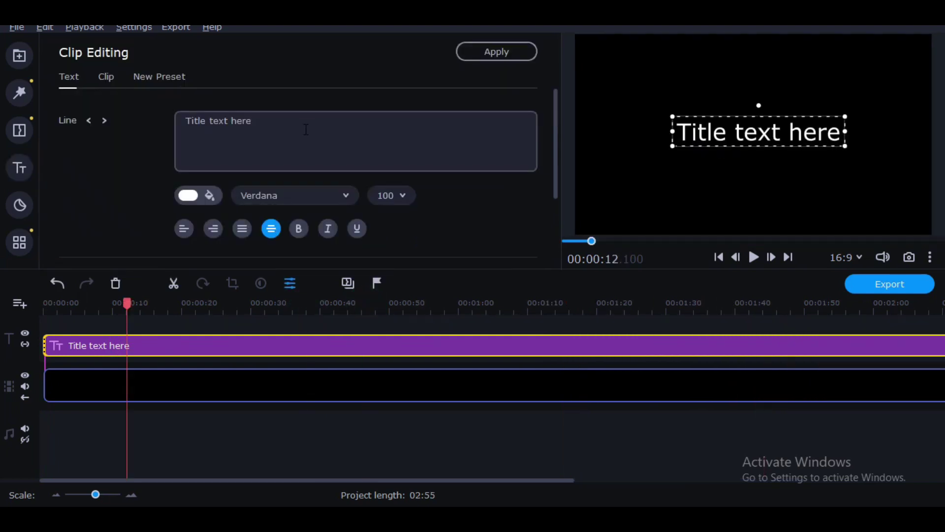
left_click(304, 127)
left_click(274, 126)
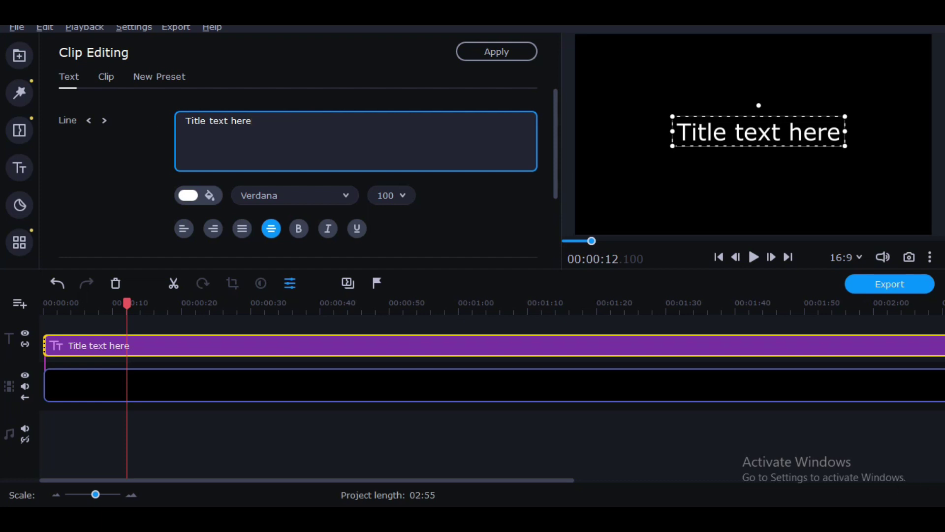
left_click(823, 407)
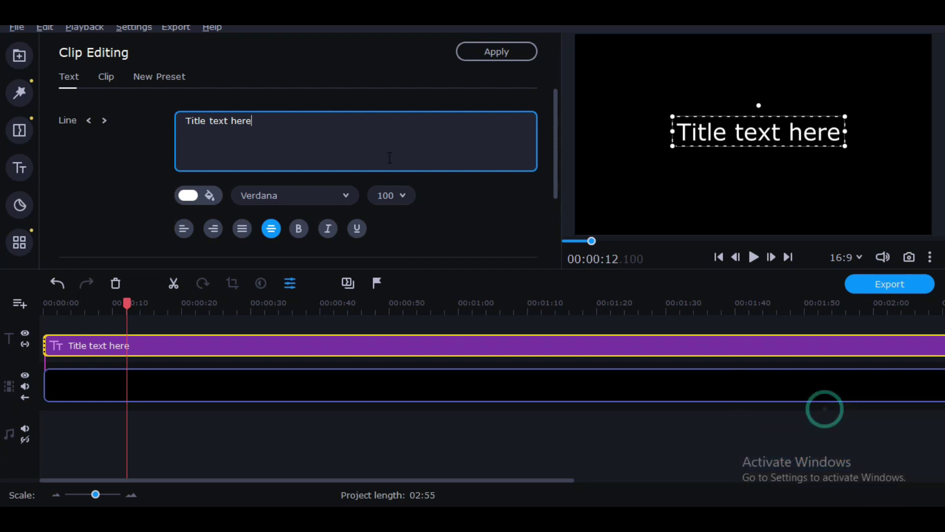
triple_click(274, 127)
key("ctrl+v")
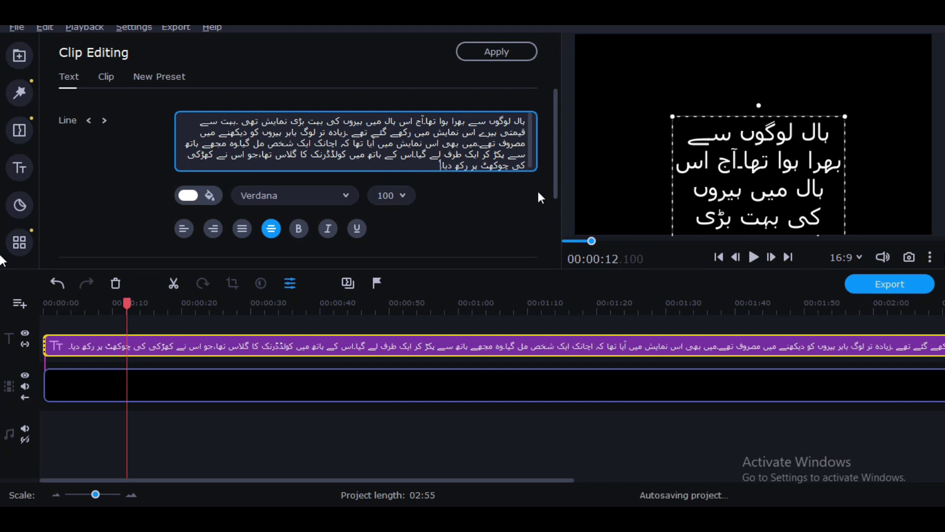
Resize the title's text frame in the preview and set its font size to 50.
left_click_drag(845, 117, 862, 53)
left_click_drag(676, 159, 613, 155)
Set the title's font to Jameel Noori Nastale... and move its text frame to the middle of the preview.
left_click(334, 197)
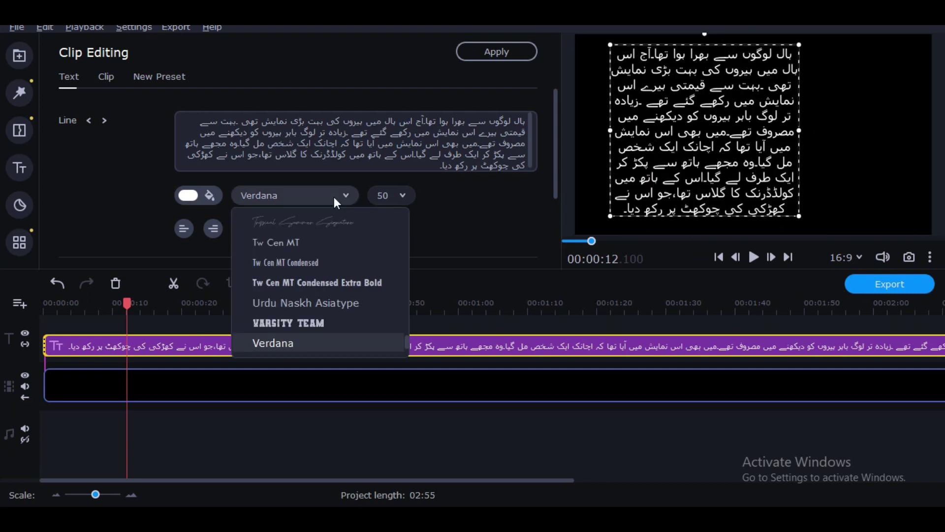
scroll(304, 300, "up", 3)
scroll(306, 305, "up", 10)
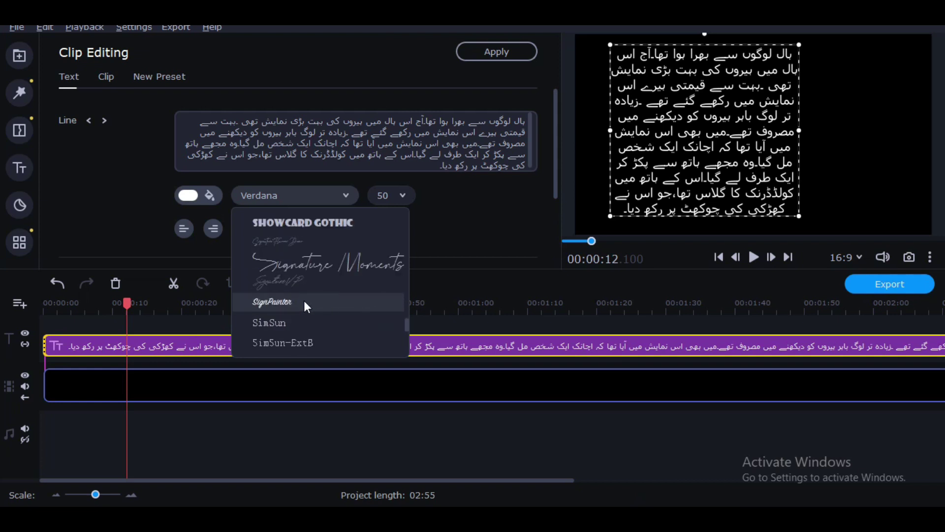
key("j")
left_click(311, 227)
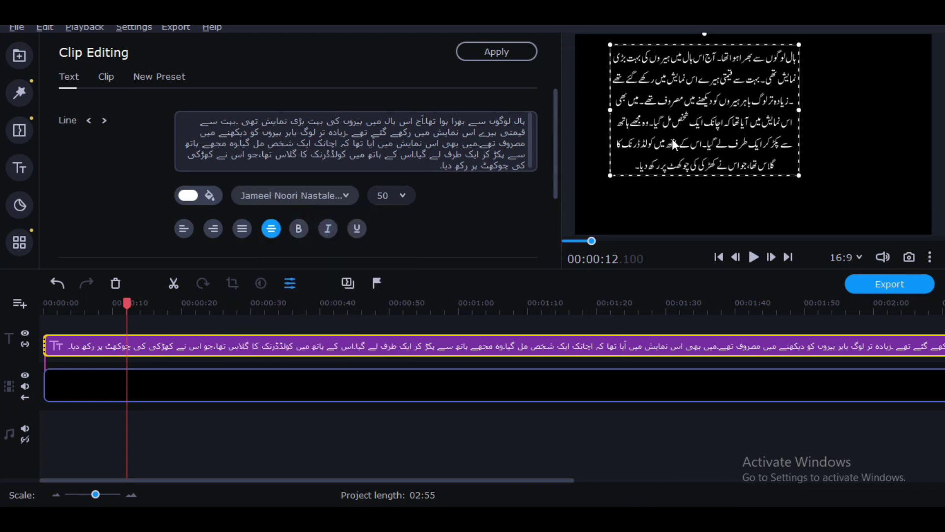
left_click_drag(707, 101, 757, 105)
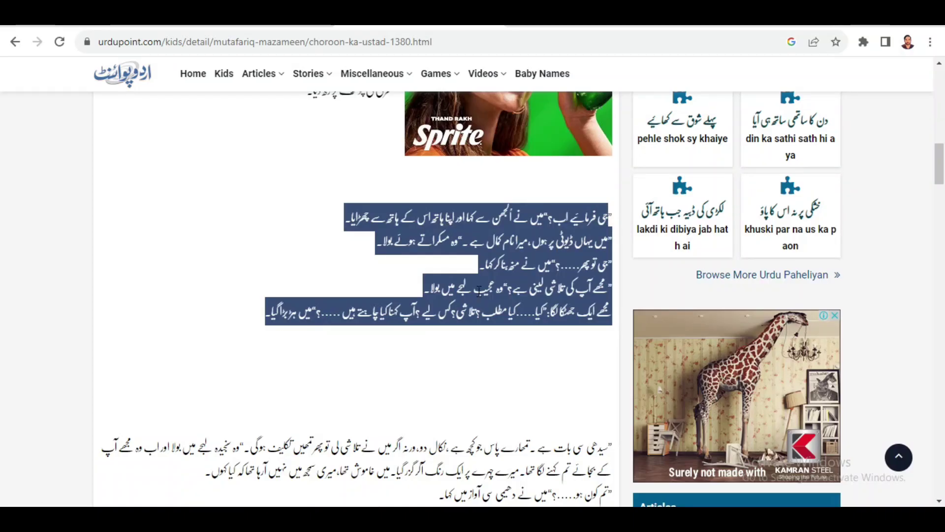
Copy the selected Urdu dialogue from the web page, paste it on a new line ending the title text, and preview the scroll.
right_click(479, 291)
left_click(501, 300)
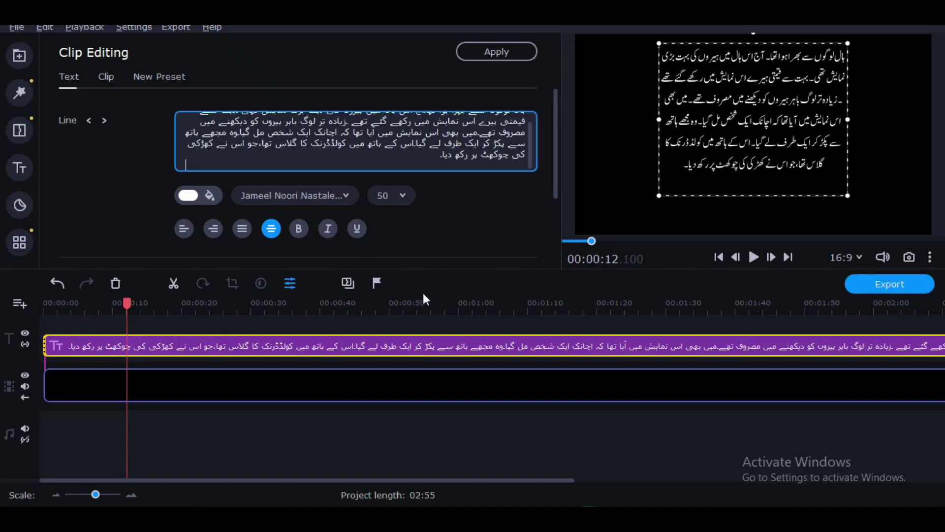
left_click(183, 166)
right_click(184, 162)
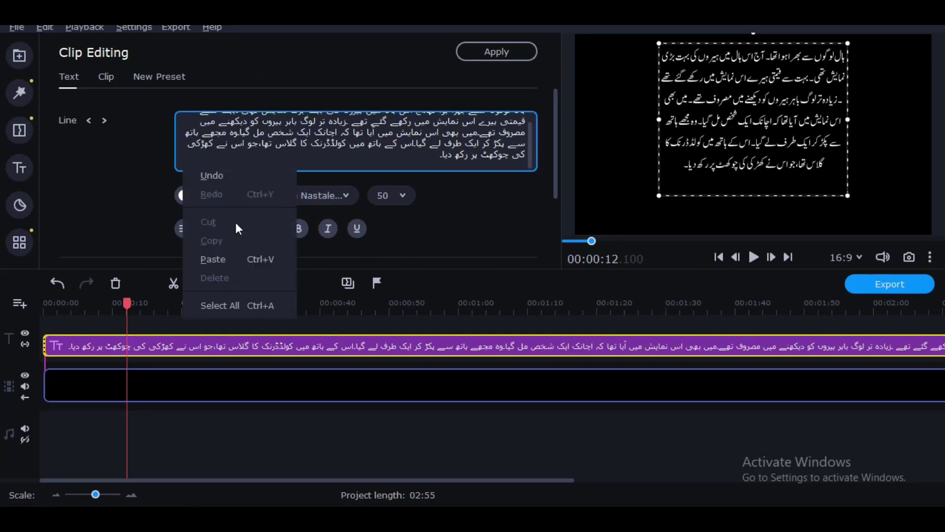
left_click(215, 258)
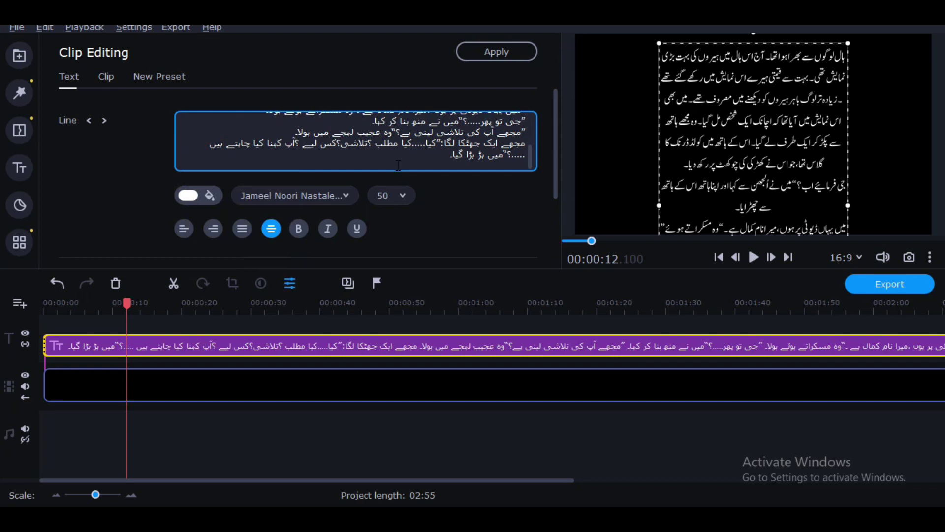
left_click(753, 256)
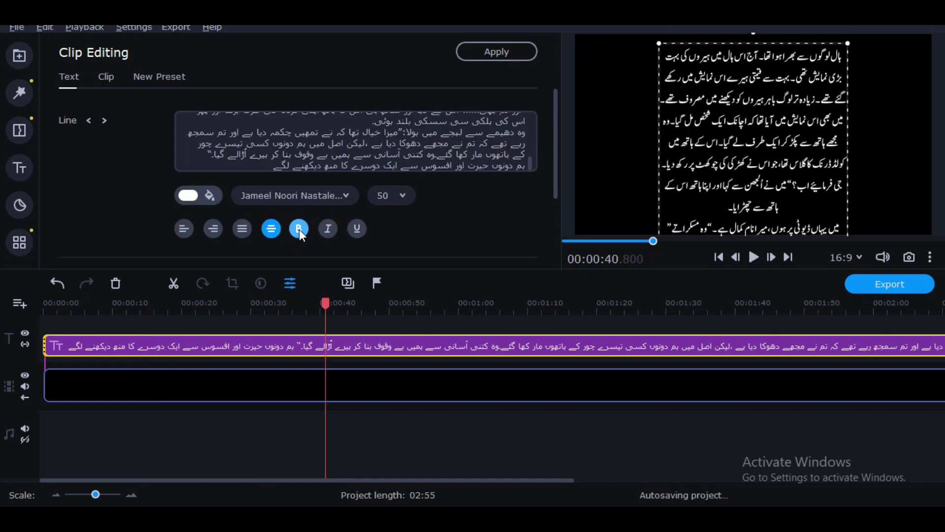
Try the bold, italic and underline styles and the colour picker on the title text.
left_click(299, 229)
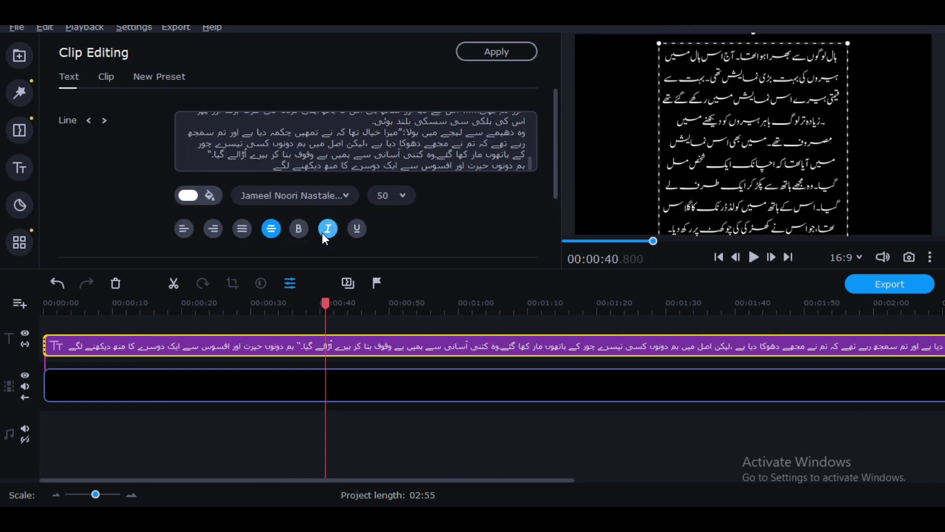
left_click(323, 234)
left_click(355, 229)
left_click(188, 196)
left_click(231, 275)
left_click(196, 273)
left_click(57, 104)
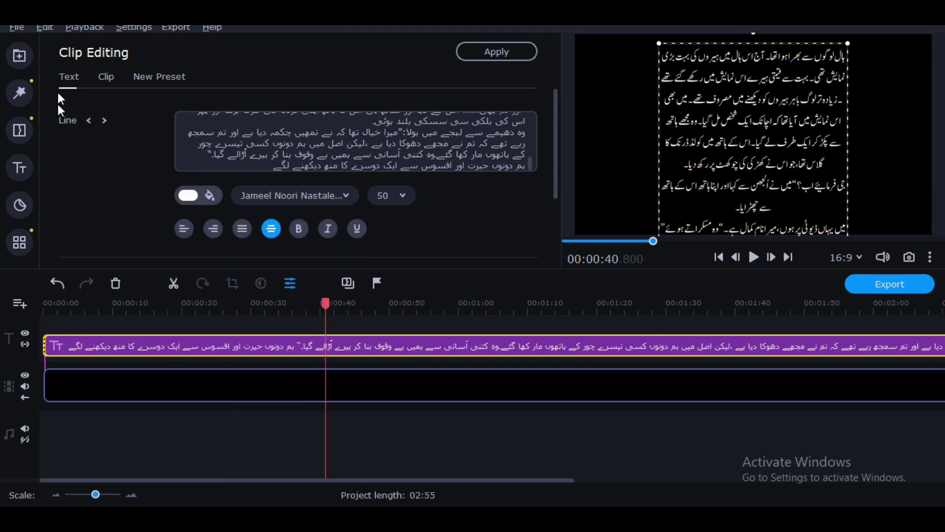
Set the title clip's animation speed to 270% and play the scrolling text briefly.
left_click(106, 77)
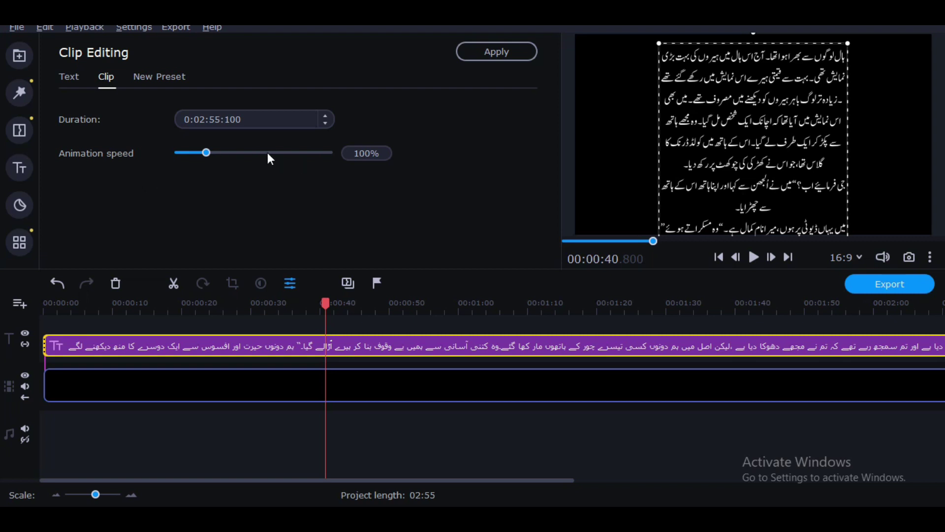
mouse_move(206, 153)
left_mouse_down()
mouse_move(247, 156)
mouse_move(206, 152)
mouse_move(202, 163)
left_mouse_up()
left_click(241, 153)
left_click(252, 152)
left_click(252, 152)
left_click_drag(219, 153, 261, 158)
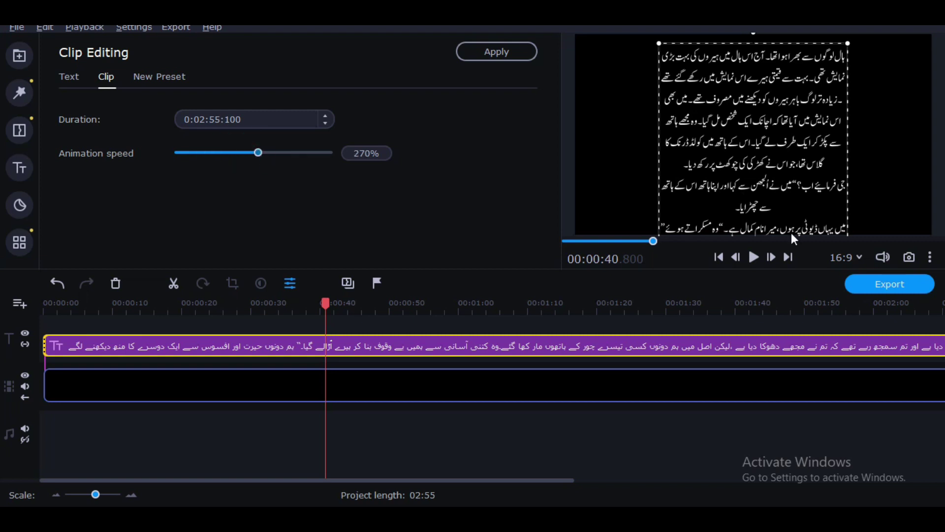
left_click(754, 255)
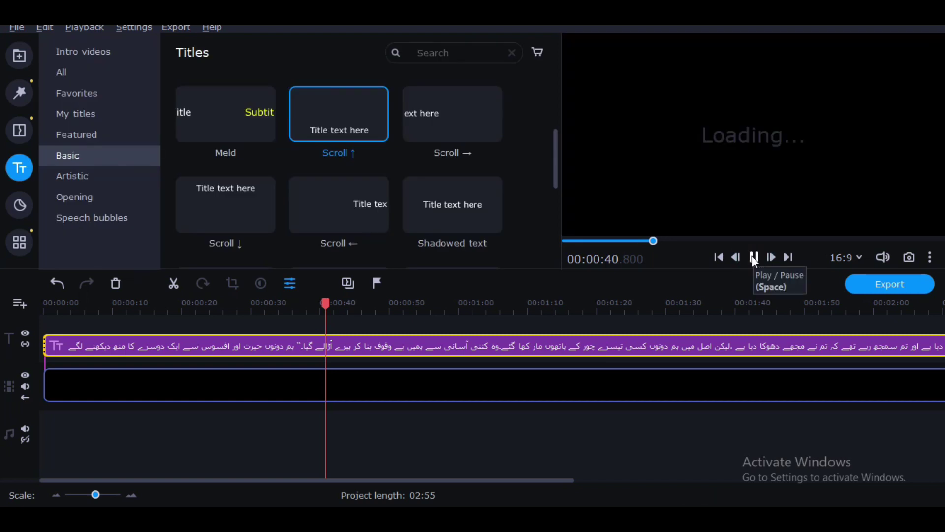
left_click(753, 257)
Look through the music library, transitions, titles, stickers and additional editing tools.
left_click(21, 55)
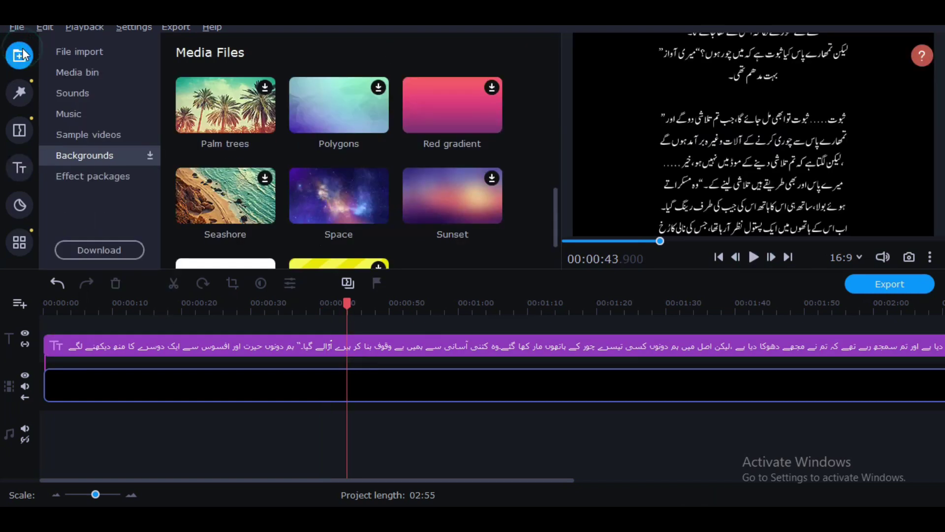
left_click(79, 94)
left_click(79, 113)
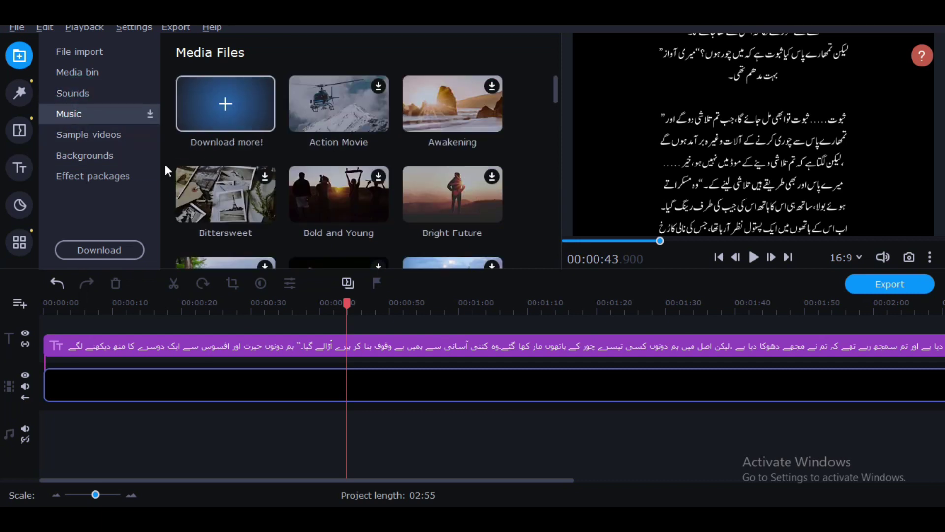
scroll(507, 173, "down", 2)
scroll(500, 176, "down", 10)
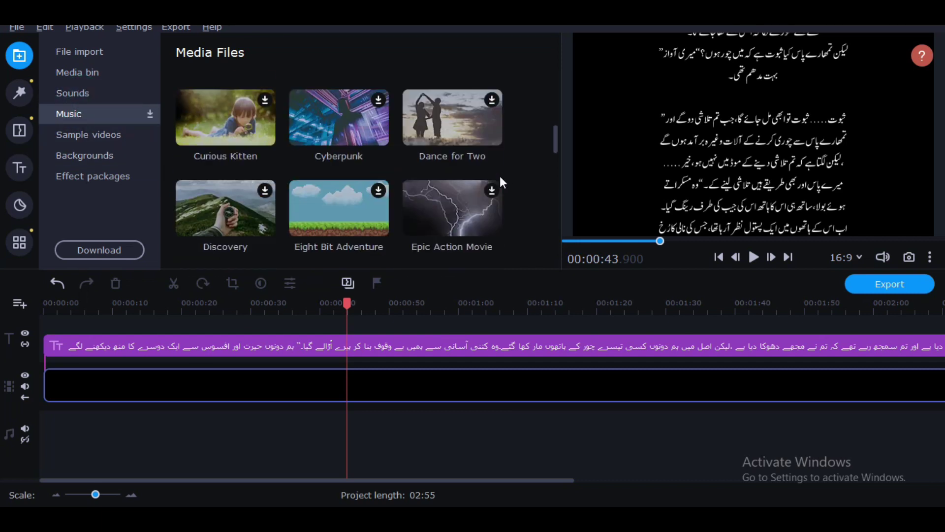
left_click(20, 130)
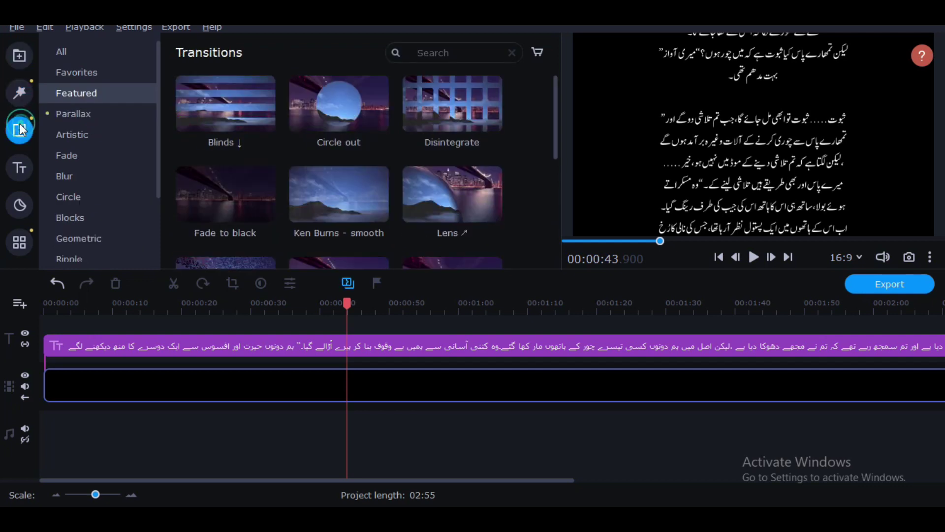
left_click(19, 167)
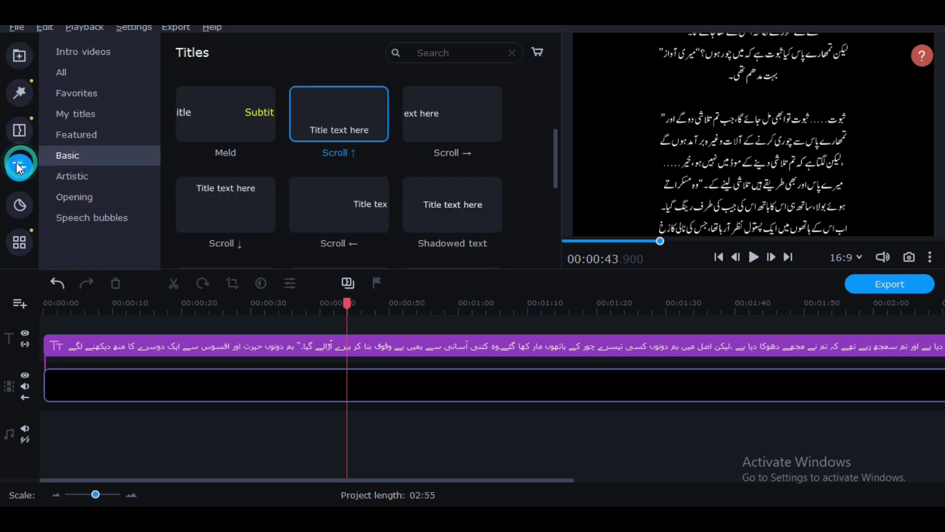
left_click(20, 205)
left_click(22, 241)
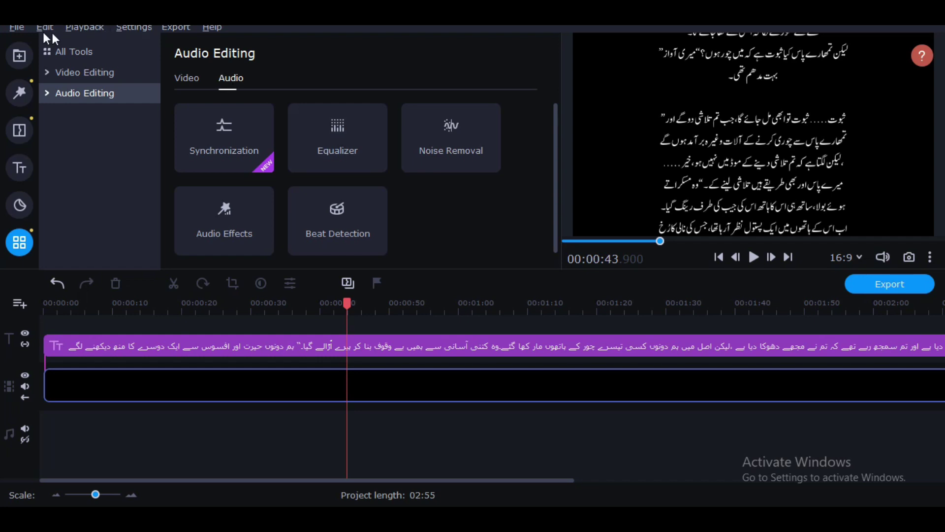
Set up audio recording with the Microphone (High Definition Audio Device) and enable playing the video during the recording.
left_click(20, 59)
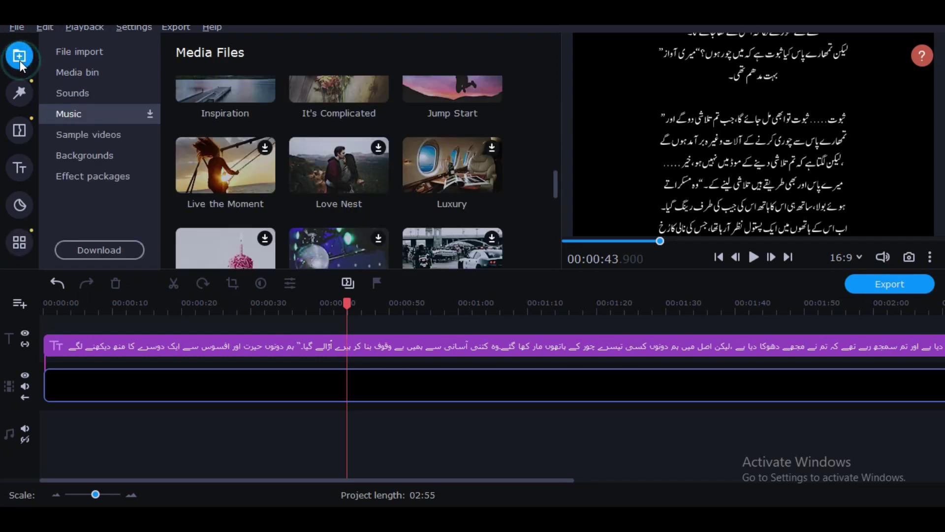
left_click(96, 53)
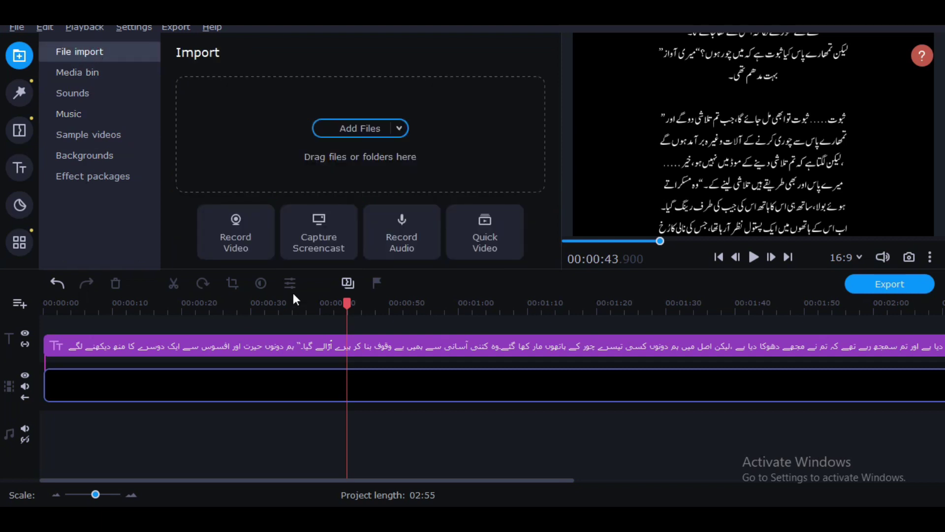
left_click(409, 250)
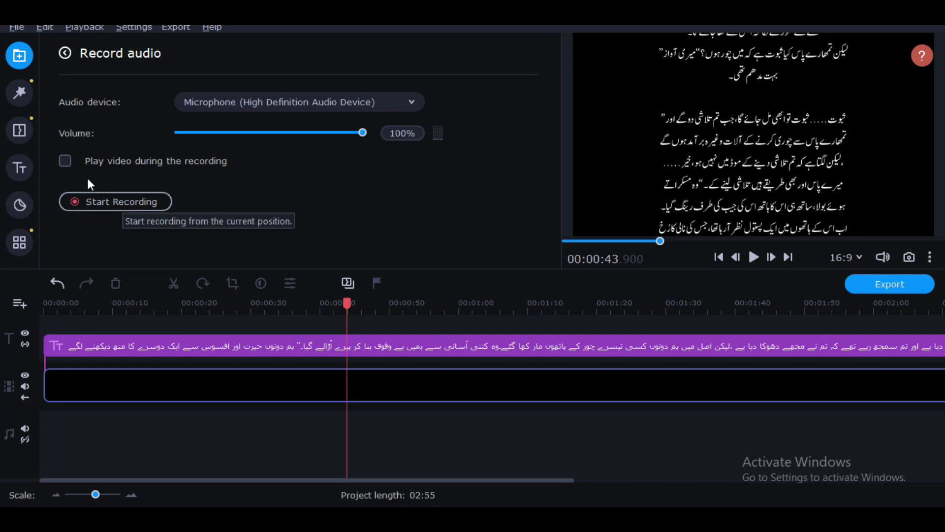
left_click(68, 164)
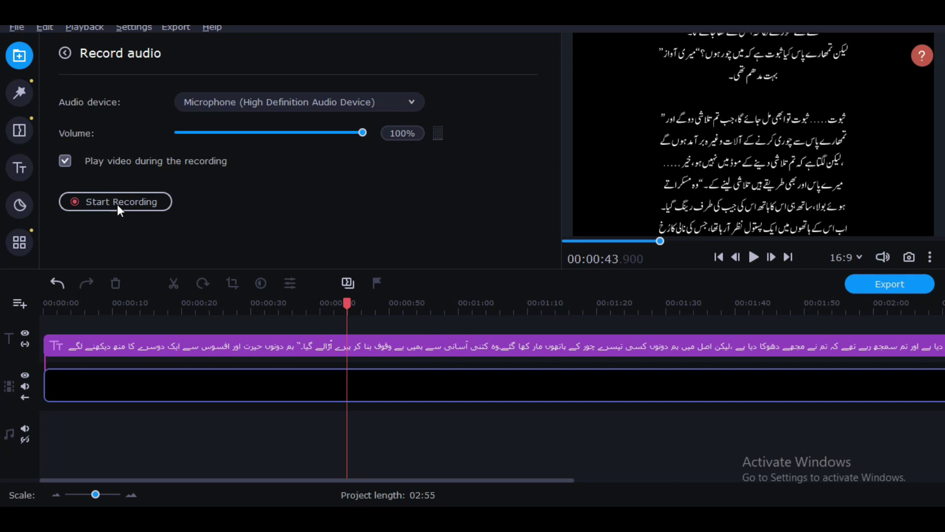
left_click(270, 100)
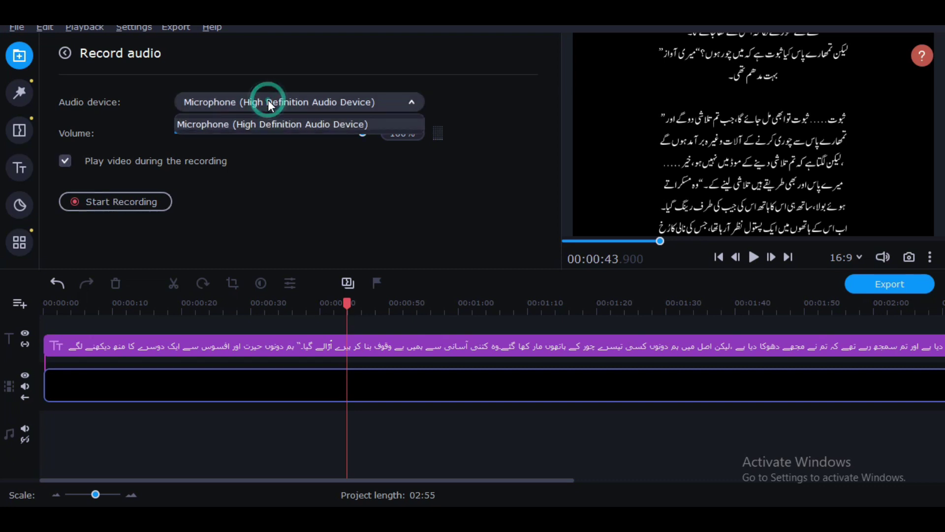
left_click(235, 124)
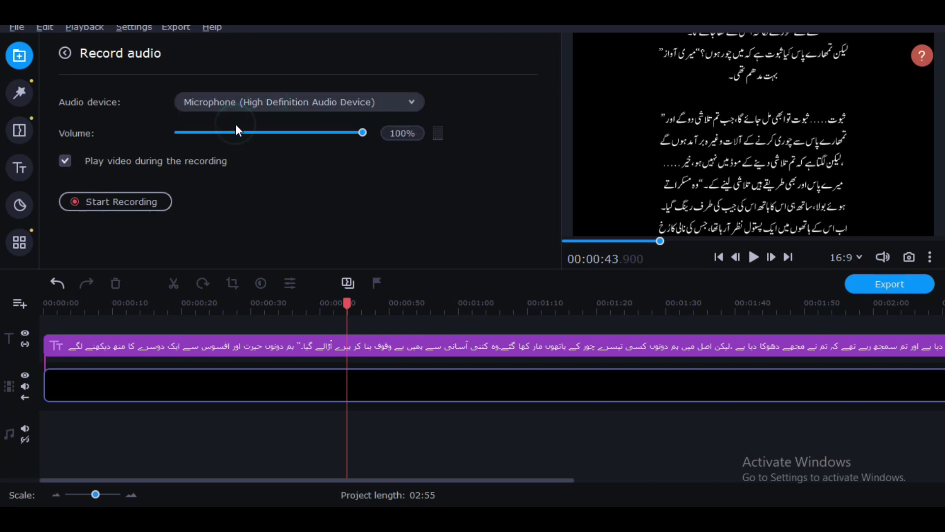
Record a few seconds of microphone audio from the current playhead position and undo the recording.
left_click(119, 203)
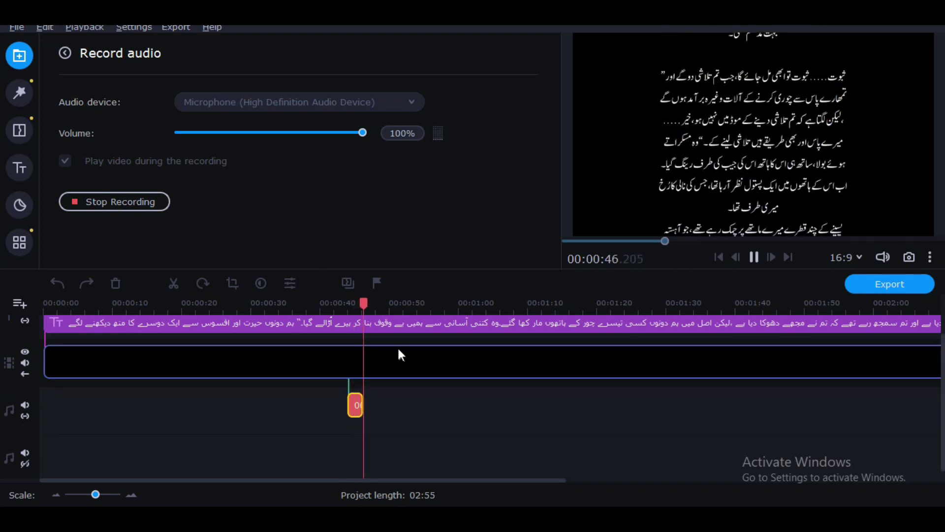
left_click(753, 255)
left_click(52, 29)
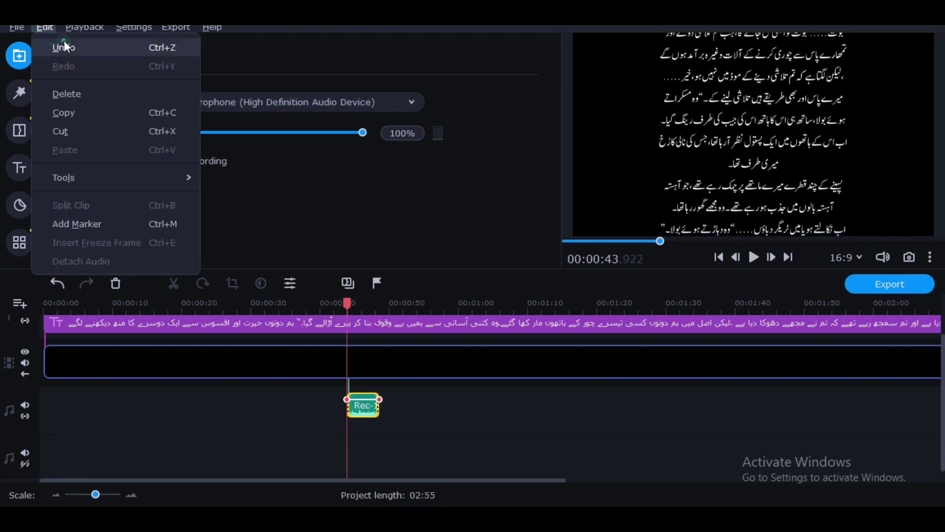
left_click(64, 42)
Record about 17 seconds of microphone audio from the start of the timeline and play the project back.
left_click_drag(347, 305, 7, 318)
left_click(115, 201)
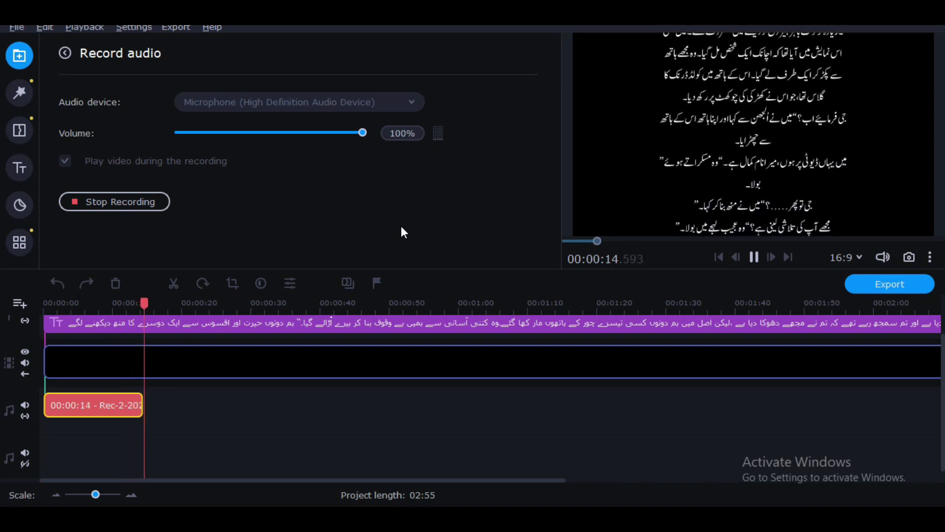
left_click(754, 257)
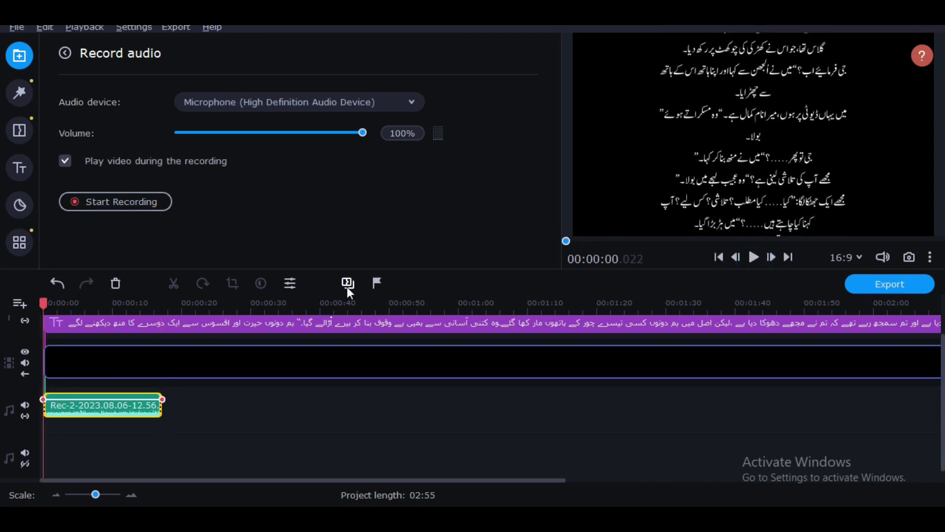
left_click(757, 255)
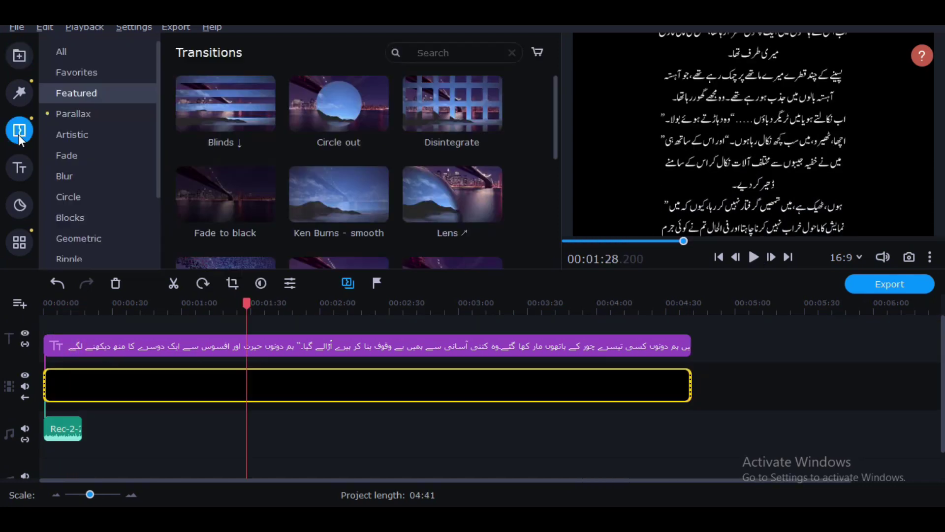
Show the Backgrounds collection in the media library.
left_click(19, 92)
left_click(18, 57)
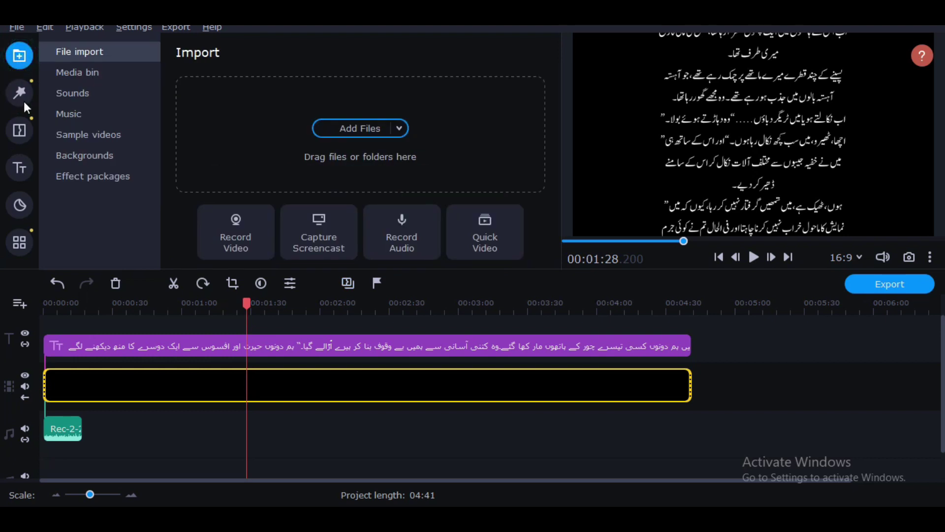
left_click(74, 155)
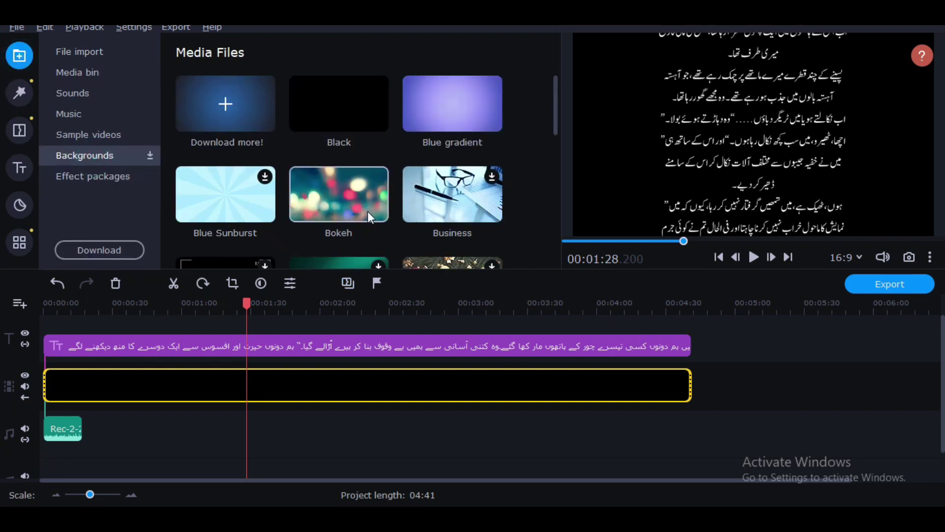
Delete the black background clip from the video track and undo the deletion.
left_click(505, 383)
right_click(504, 383)
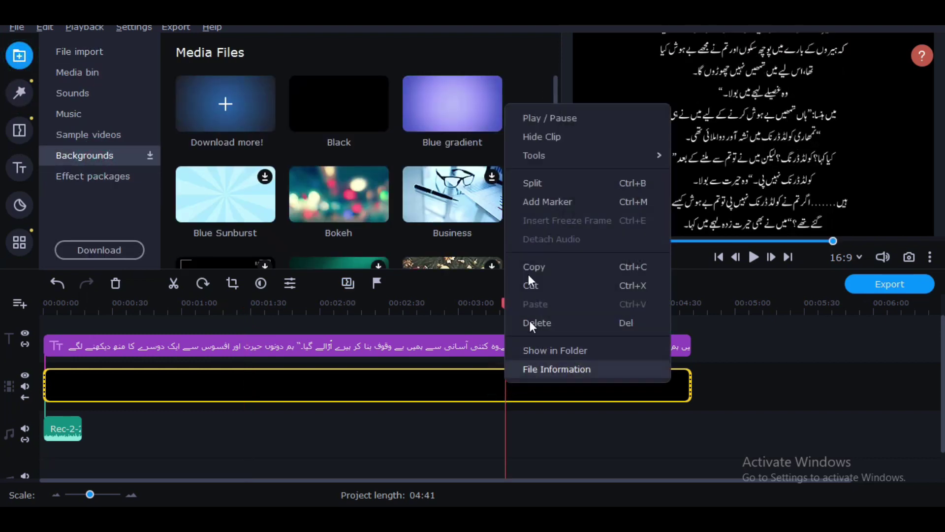
left_click(532, 320)
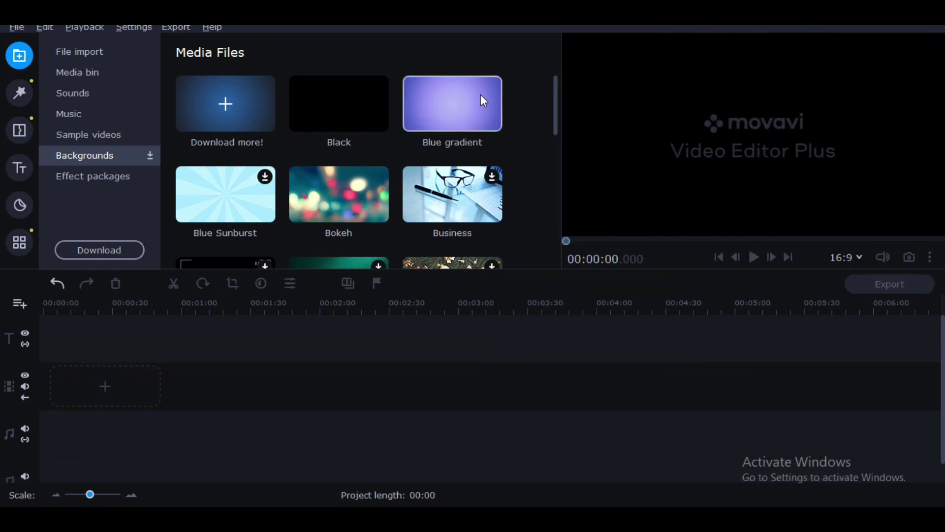
left_click(44, 28)
left_click(56, 44)
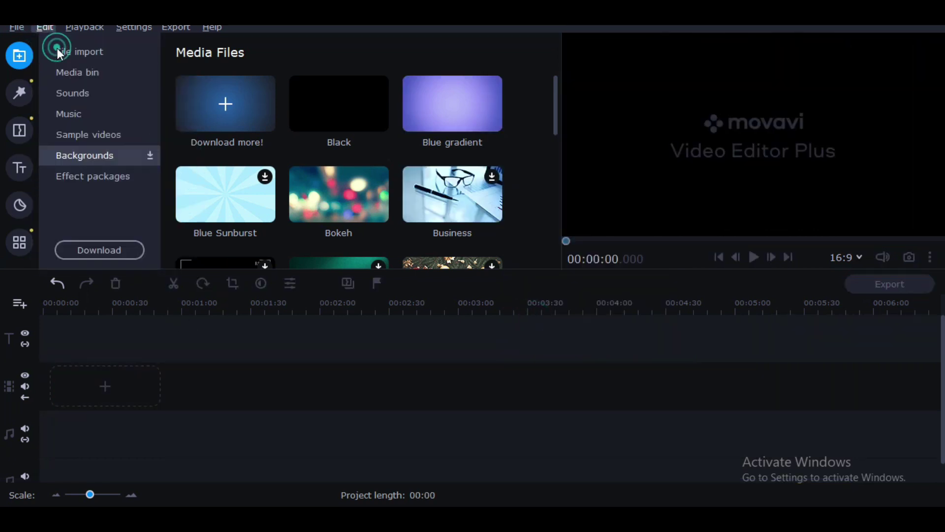
Shorten the black background clip on the video track to about 1:20 and place the Blue gradient background after it.
left_click(120, 424)
left_click(103, 391)
mouse_move(100, 390)
left_mouse_down()
mouse_move(185, 390)
mouse_move(97, 385)
mouse_move(138, 386)
mouse_move(111, 389)
left_mouse_up()
left_click(149, 381)
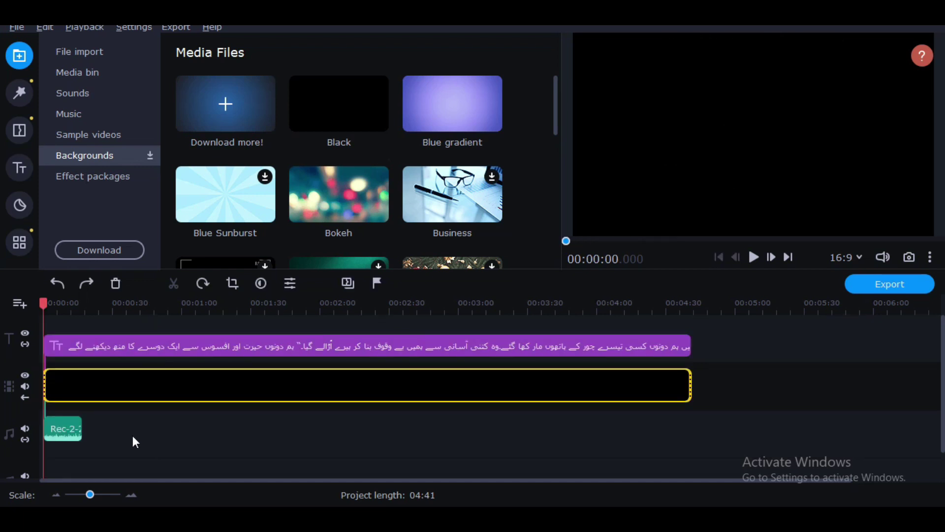
left_click_drag(692, 385, 571, 384)
left_click_drag(318, 370, 213, 374)
left_click_drag(433, 117, 343, 384)
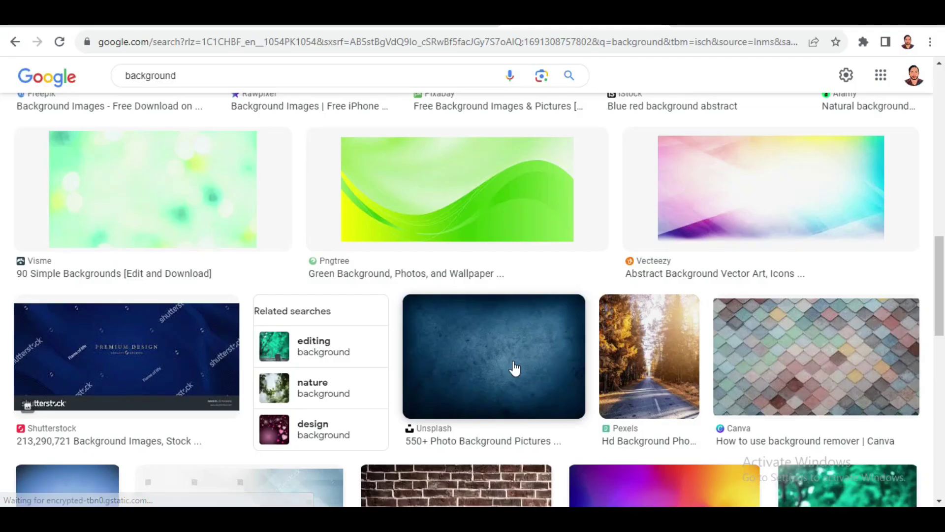
Browse the Google Images results for "background" in the browser to look over possible background pictures.
scroll(514, 367, "down", 5)
scroll(514, 367, "down", 4)
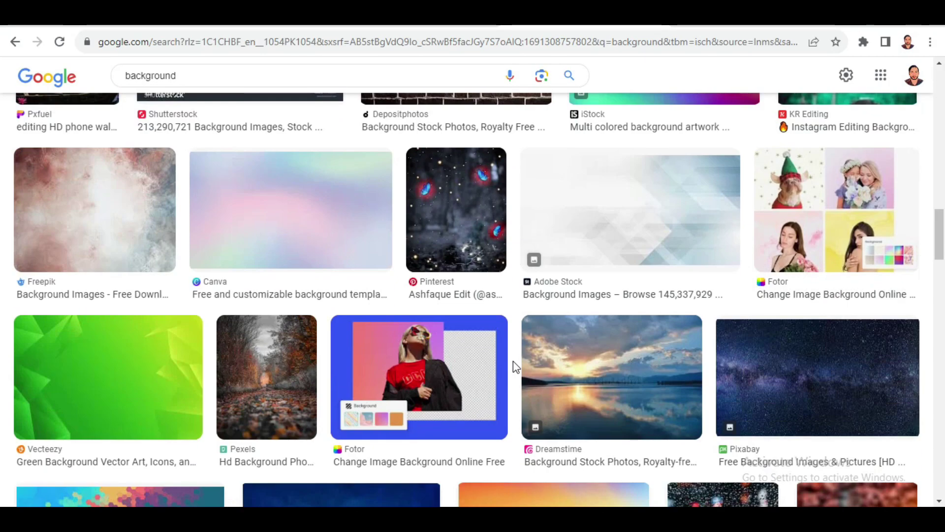
scroll(513, 364, "down", 3)
scroll(271, 375, "down", 1)
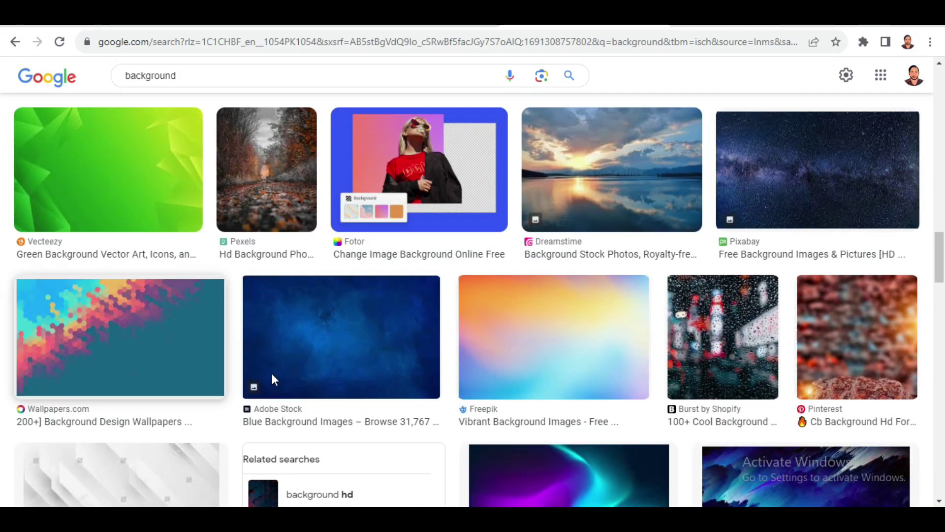
scroll(270, 373, "down", 5)
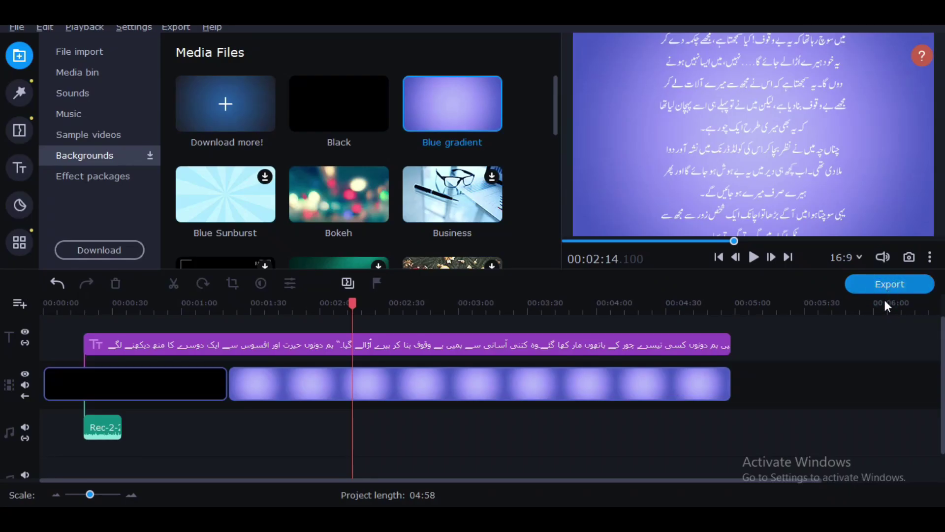
Open the advanced settings of the MP4 video export, view the resolution options and choose the H.264 video codec.
left_click(888, 288)
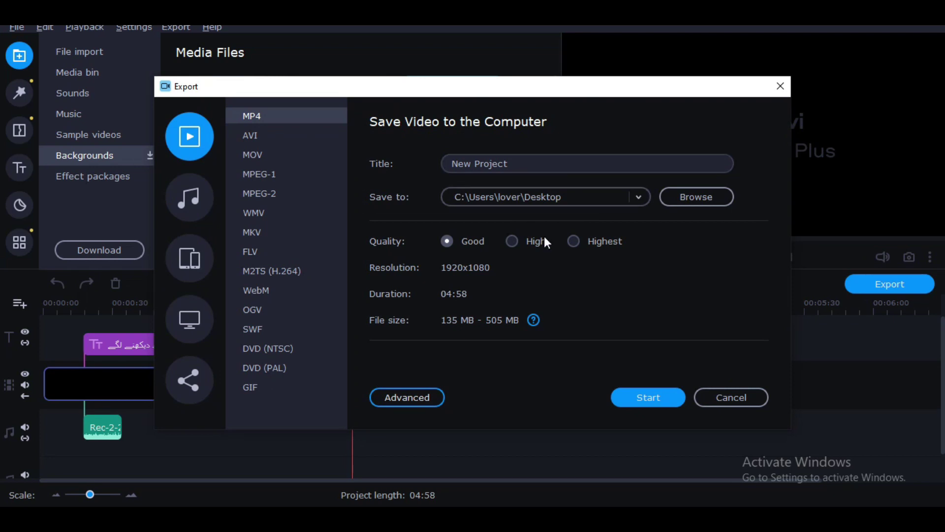
left_click(402, 394)
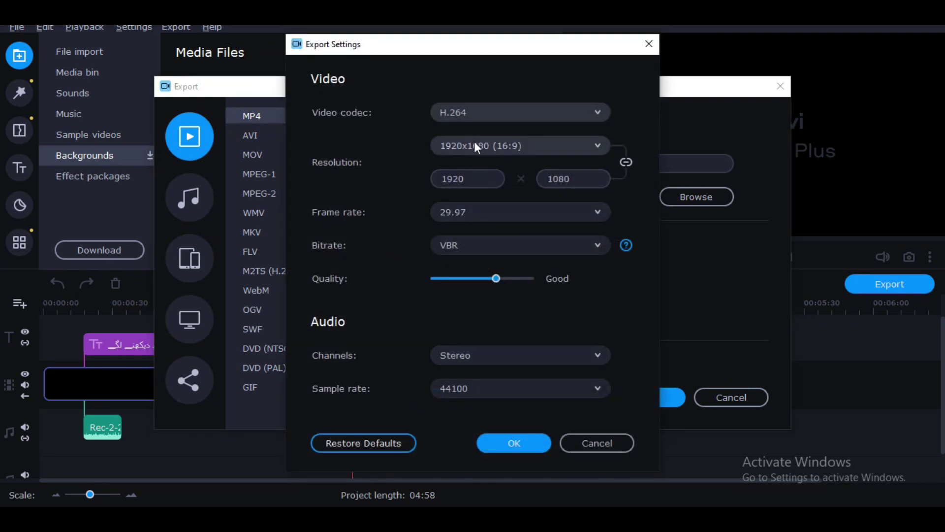
left_click(594, 147)
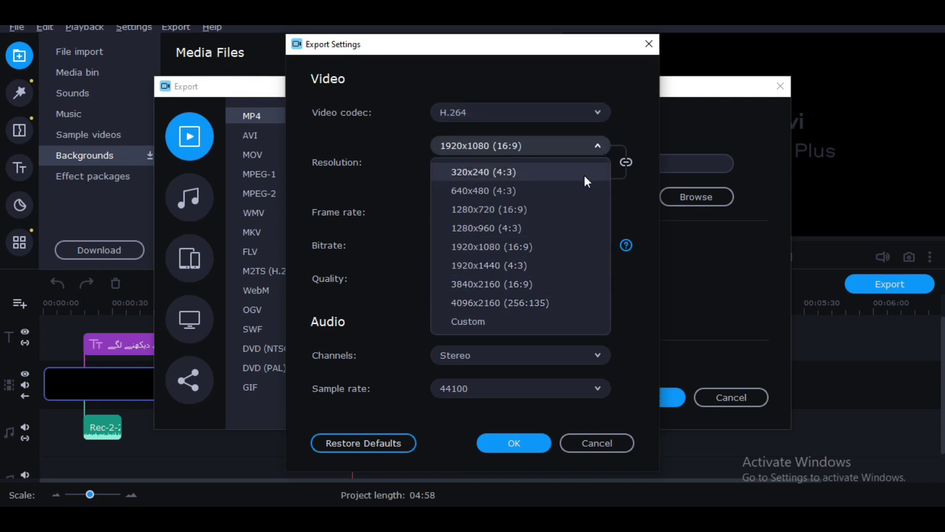
left_click(596, 144)
left_click(557, 112)
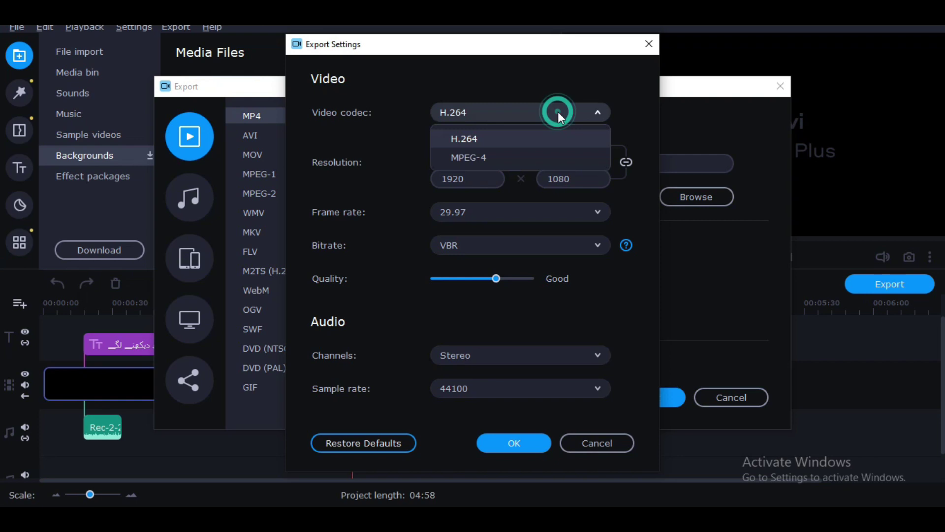
left_click(484, 140)
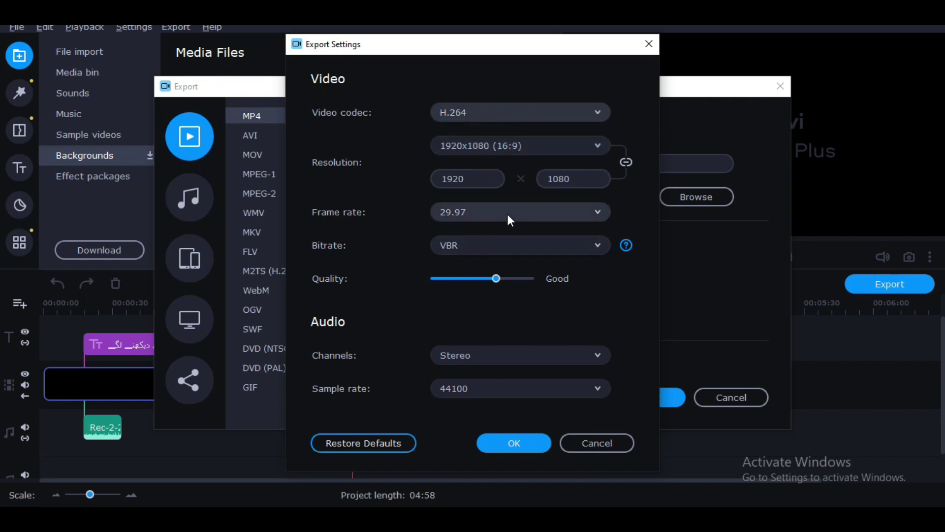
Set the export's video quality to Highest and apply the advanced settings.
left_click(497, 279)
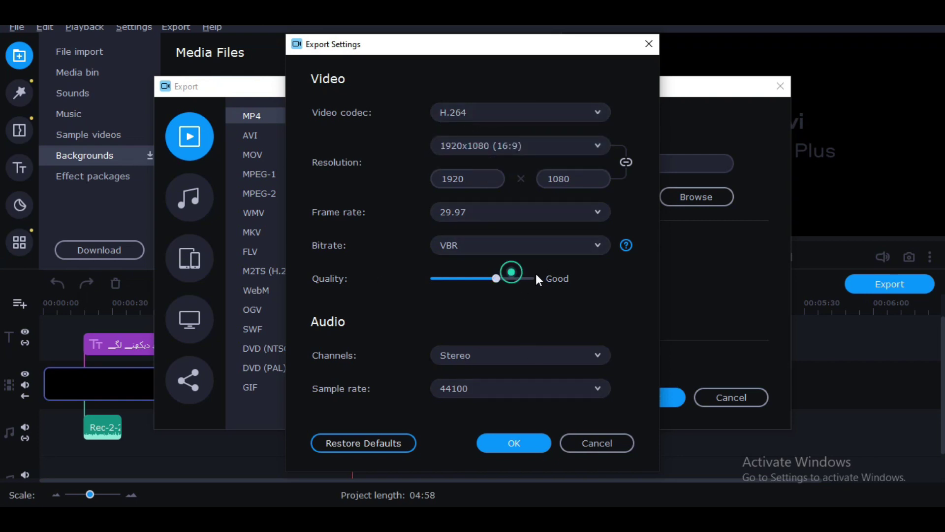
left_click_drag(500, 276, 533, 280)
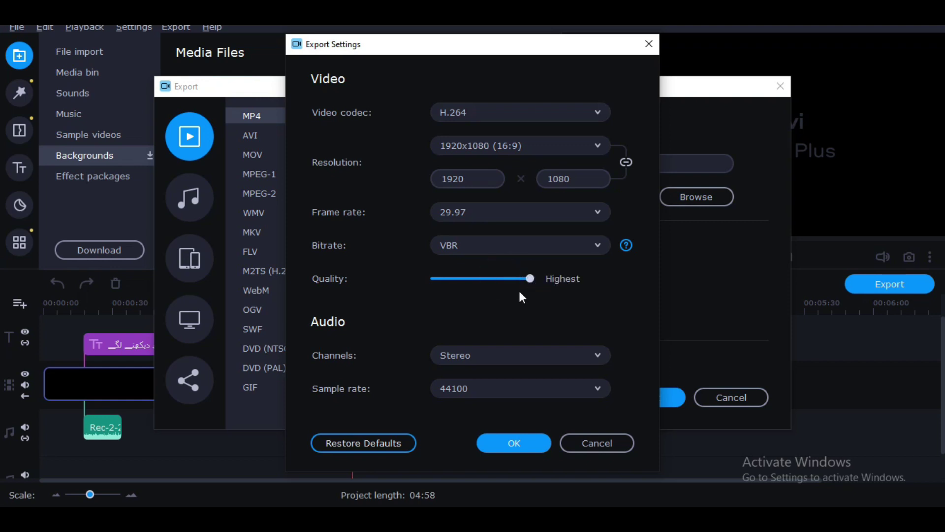
left_click(513, 443)
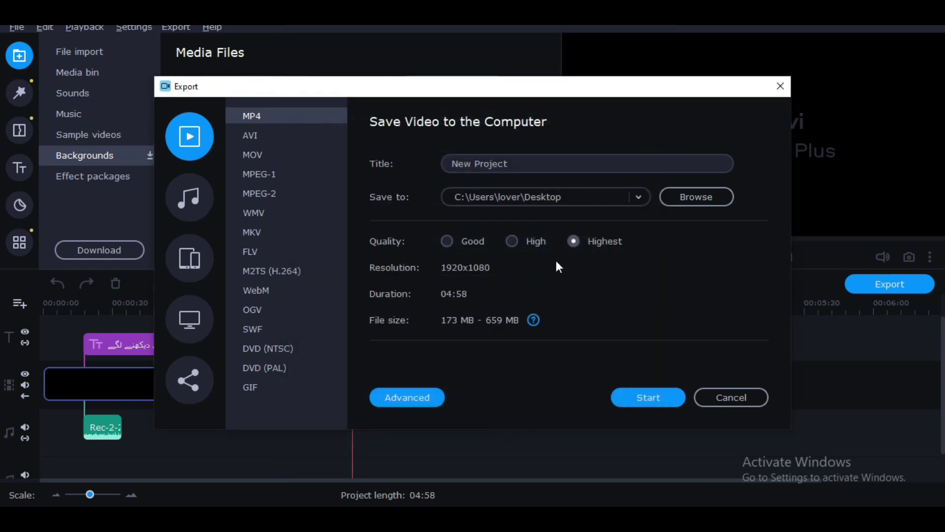
Title the exported video "story 1" and start the export.
left_click_drag(568, 164, 549, 164)
left_click_drag(448, 166, 416, 165)
type("story 1")
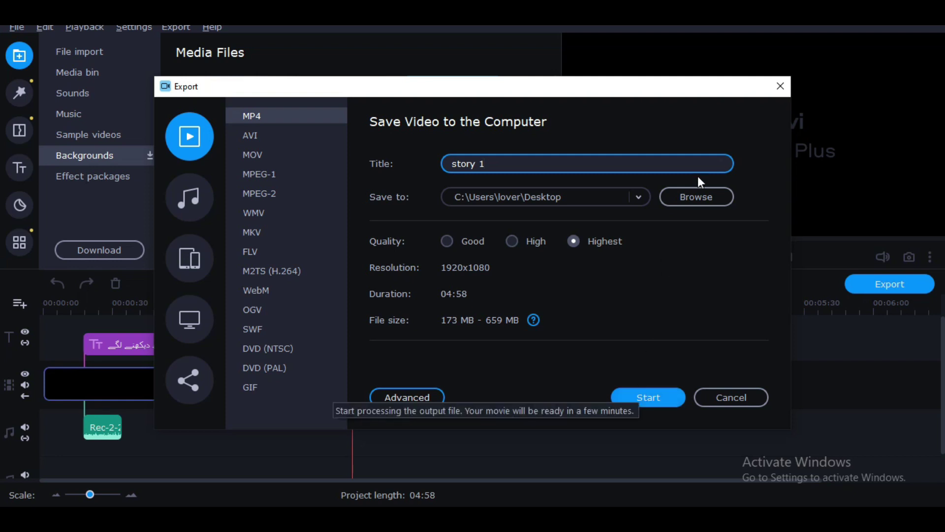
left_click(645, 397)
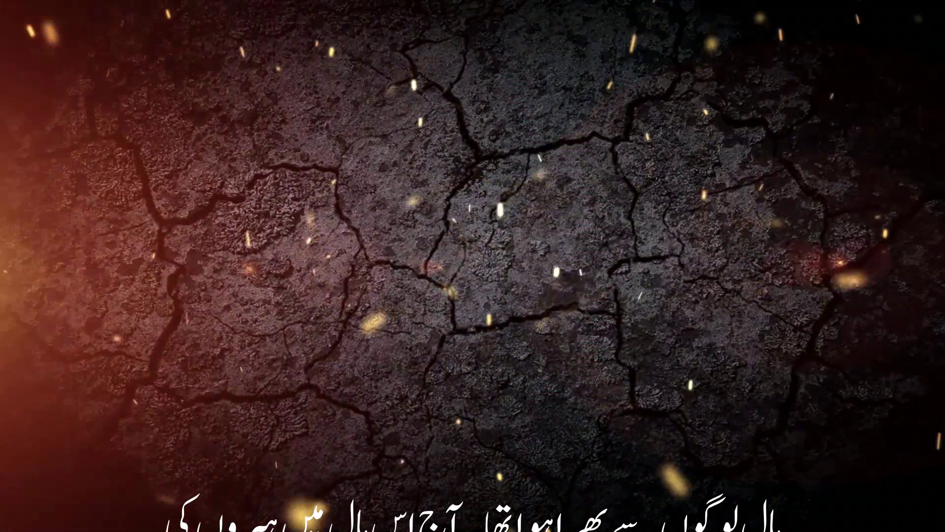